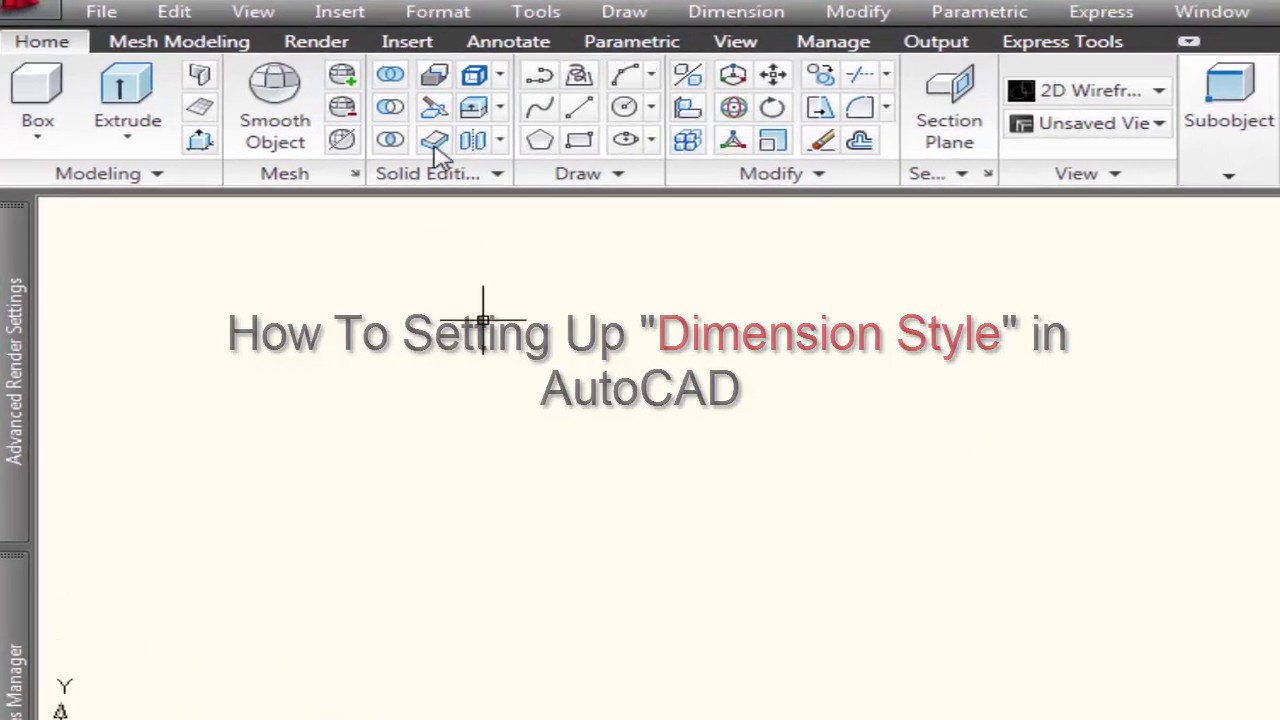
- Open the Drawing Units dialog and close it without changes
{"action": "left_click", "coordinate": [339, 42]}
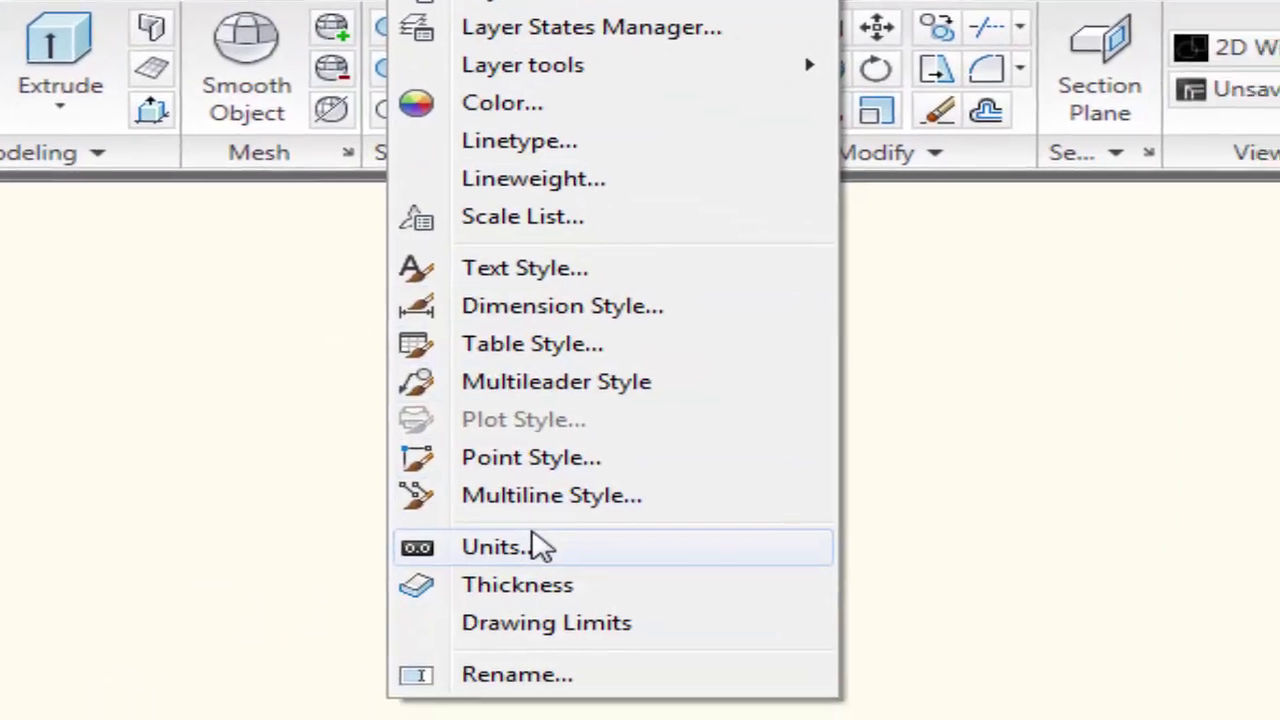
{"action": "left_click", "coordinate": [620, 580]}
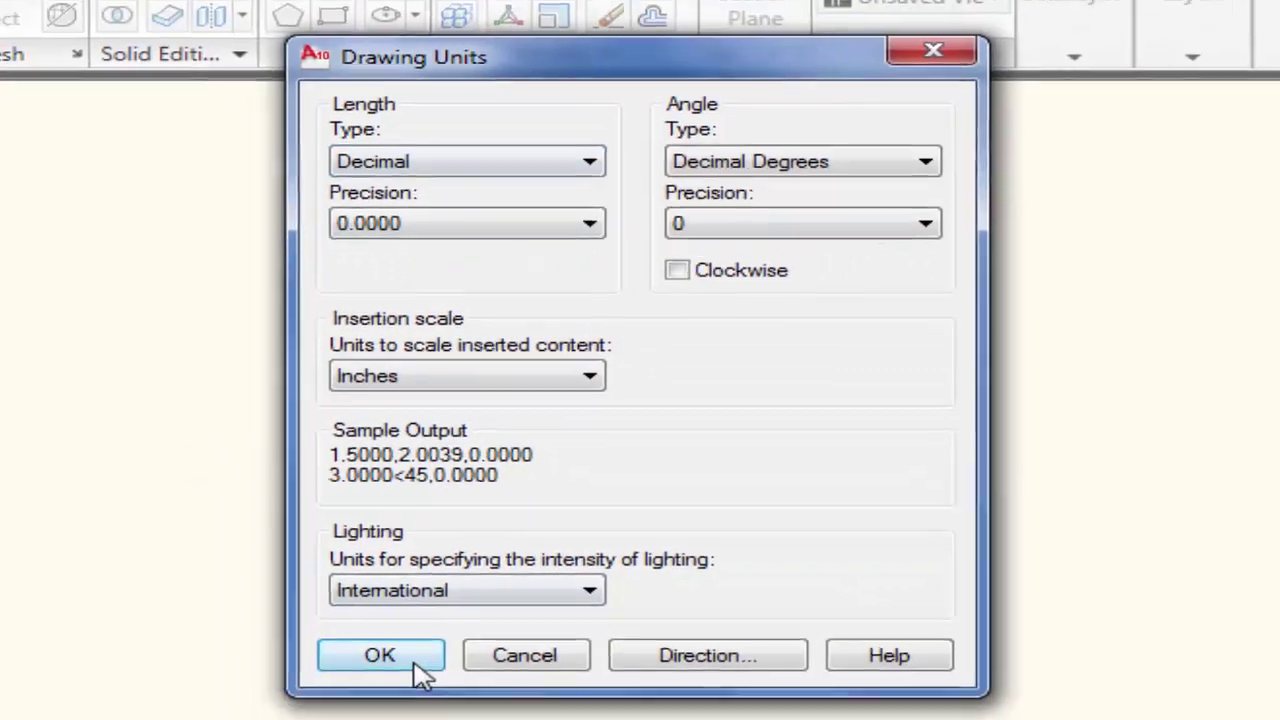
{"action": "left_click", "coordinate": [358, 690]}
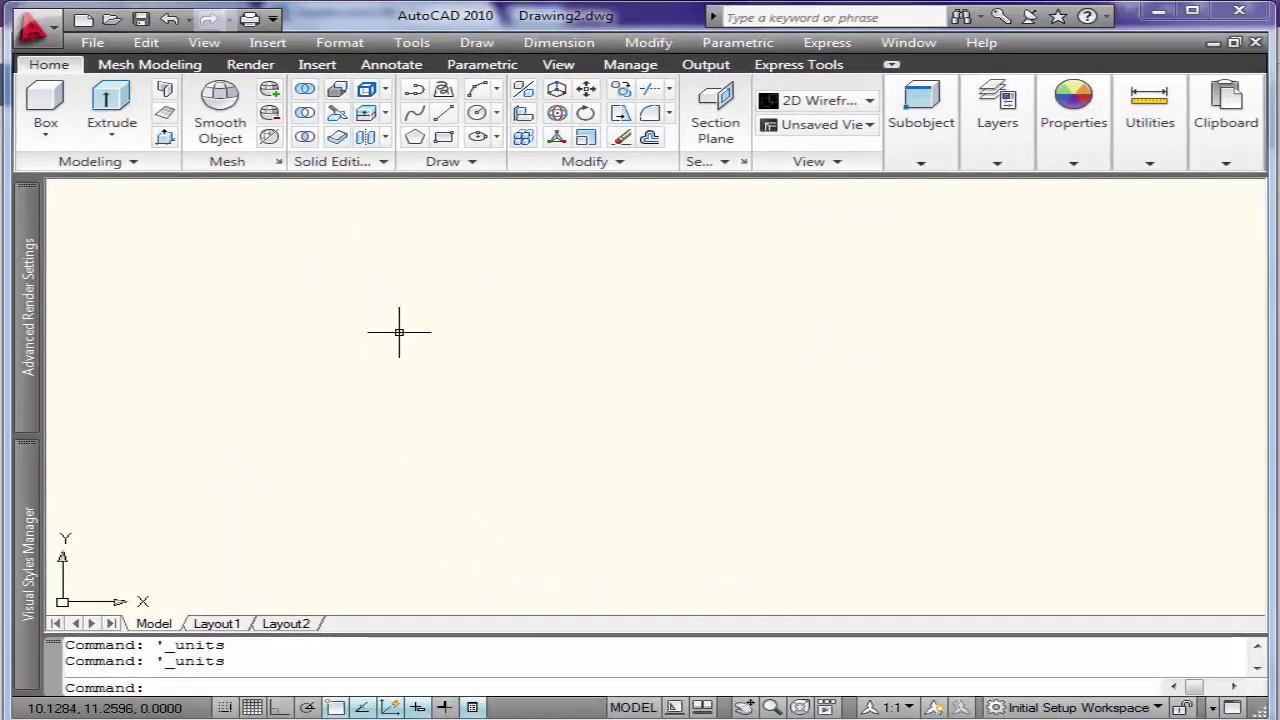
- Set drawing limits from 0,0 to 200,200 and zoom to extents
{"action": "left_click", "coordinate": [340, 42]}
{"action": "left_click", "coordinate": [457, 436]}
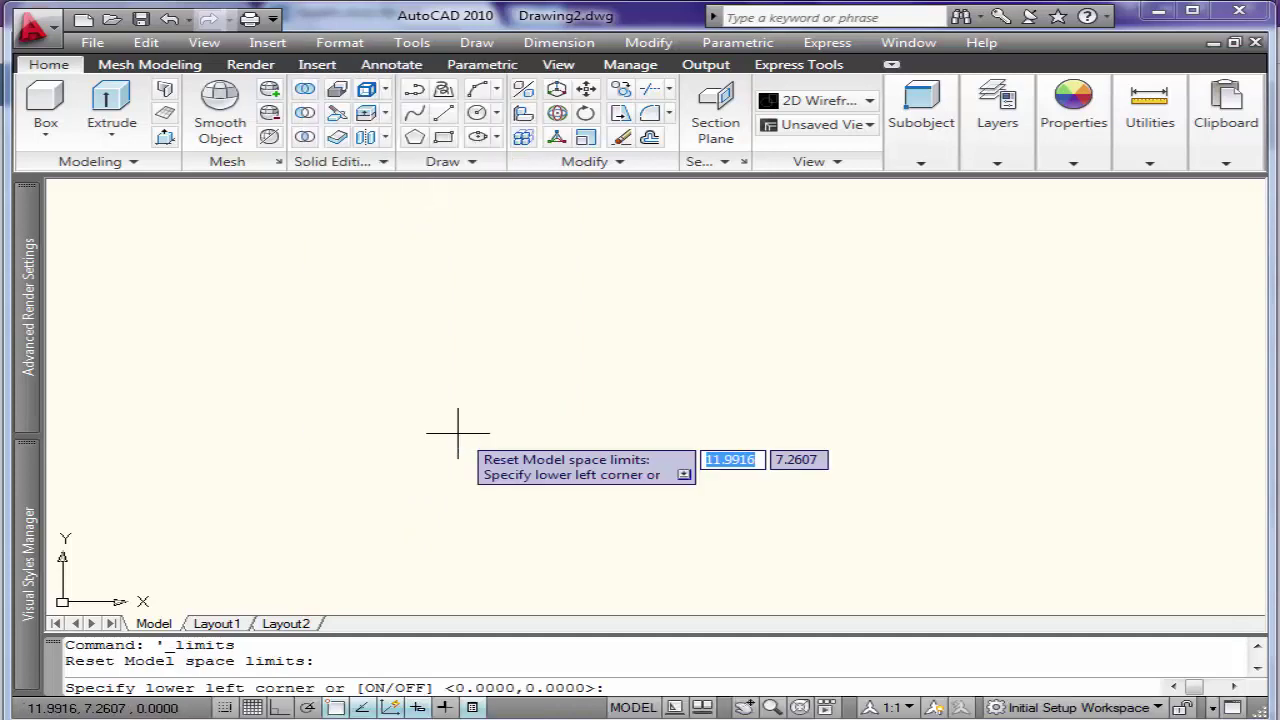
{"action": "key", "text": "Return"}
{"action": "type", "text": "200"}
{"action": "key", "text": "Tab"}
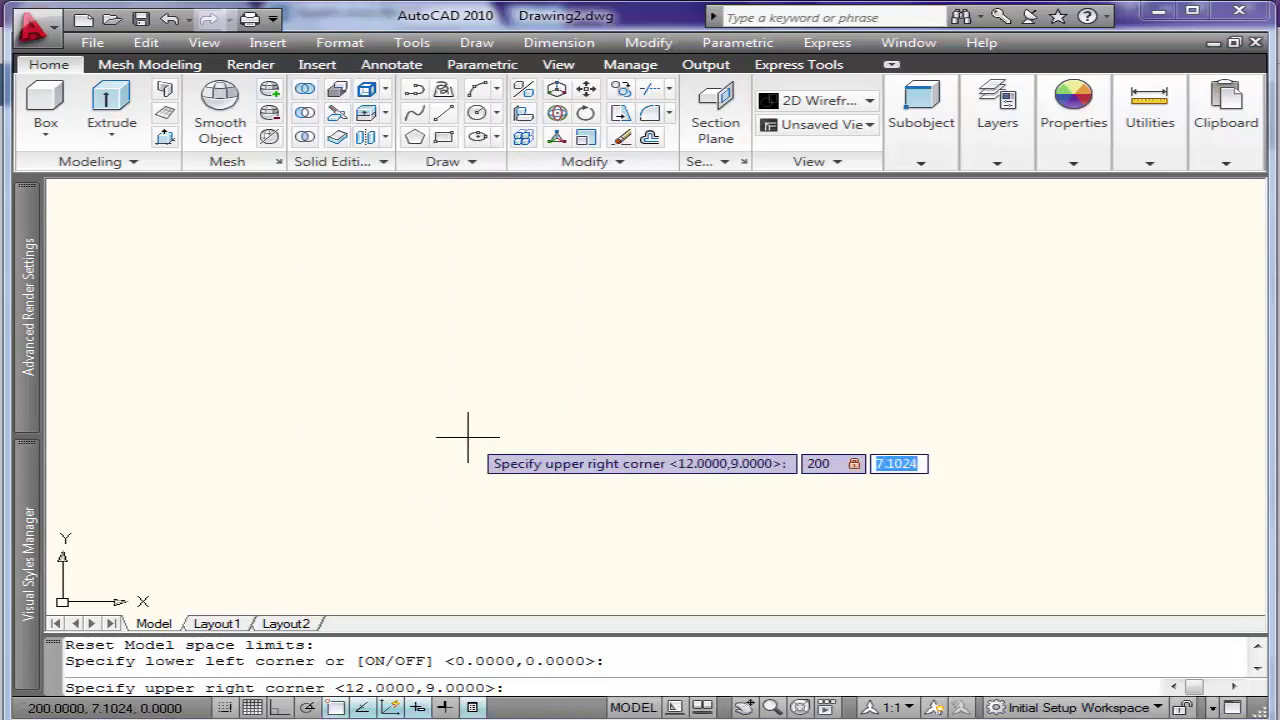
{"action": "key", "text": "Return"}
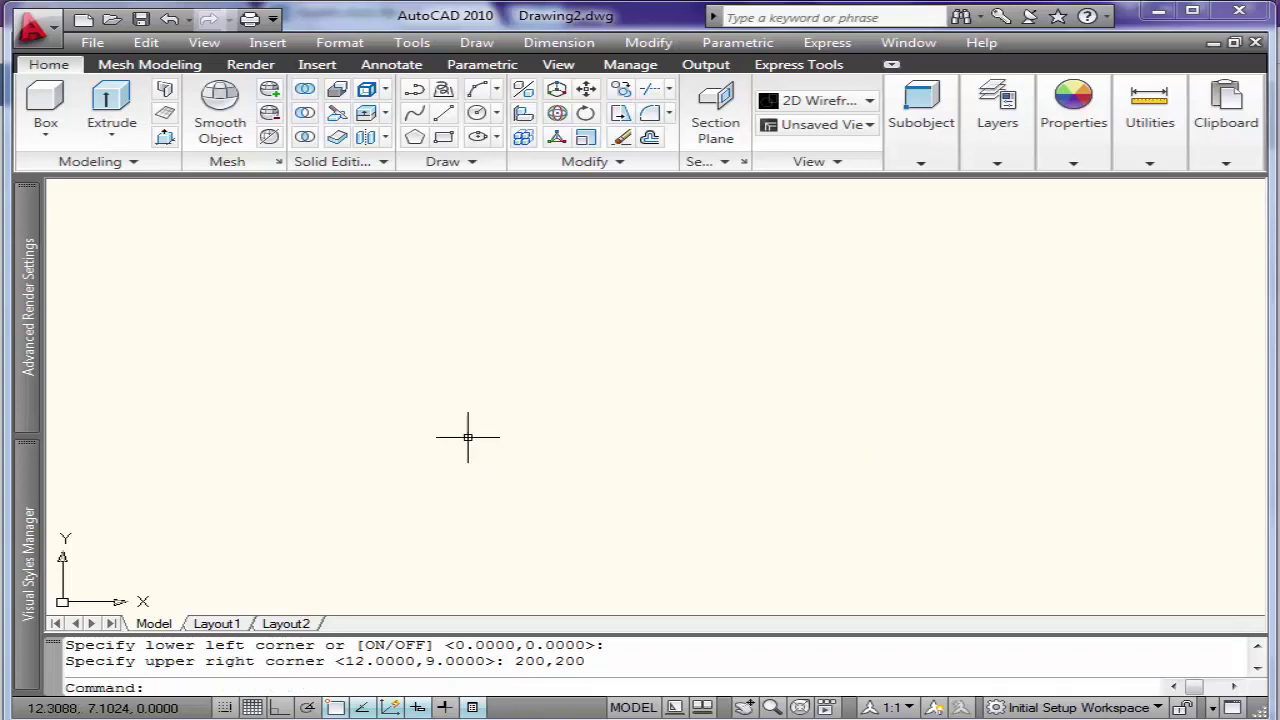
{"action": "type", "text": "z"}
{"action": "key", "text": "Return"}
{"action": "type", "text": "e"}
{"action": "key", "text": "Return"}
- Start a line, place its first point, and turn Ortho on with F8
{"action": "type", "text": "l"}
{"action": "key", "text": "Return"}
{"action": "left_click", "coordinate": [405, 352]}
{"action": "key", "text": "F8"}
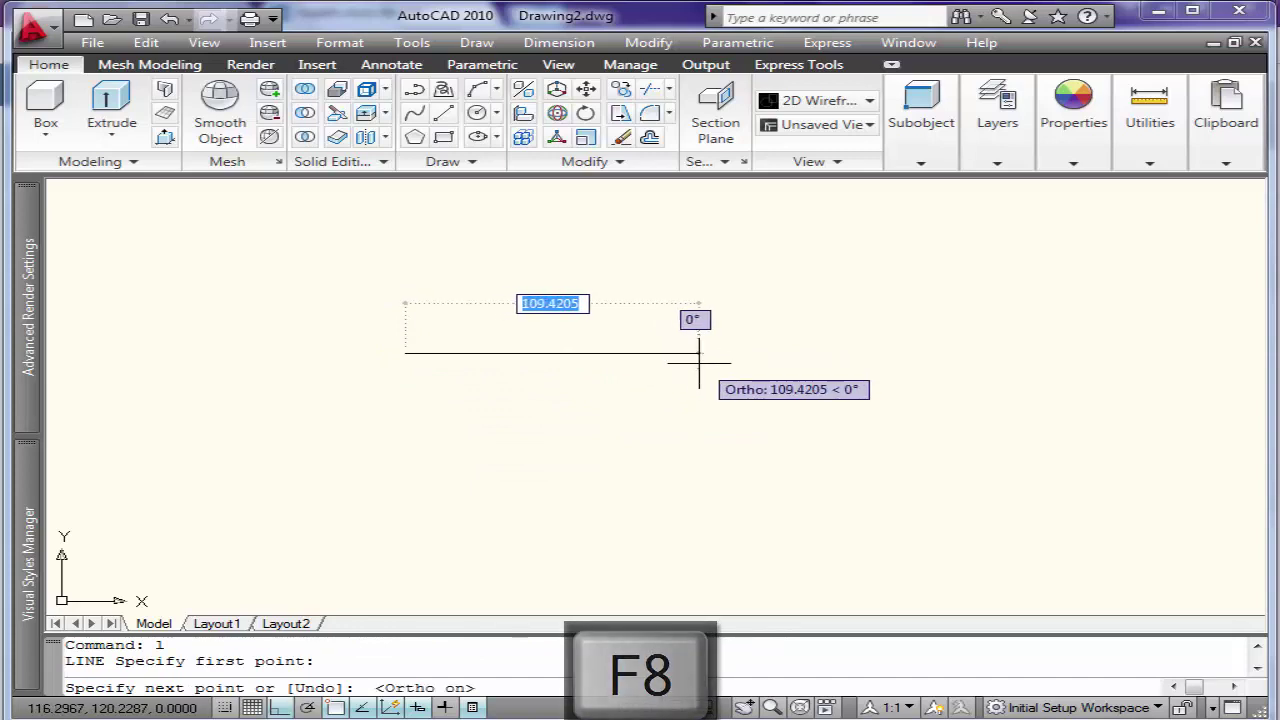
- Finish the horizontal line at a length of 10 units
{"action": "type", "text": "10"}
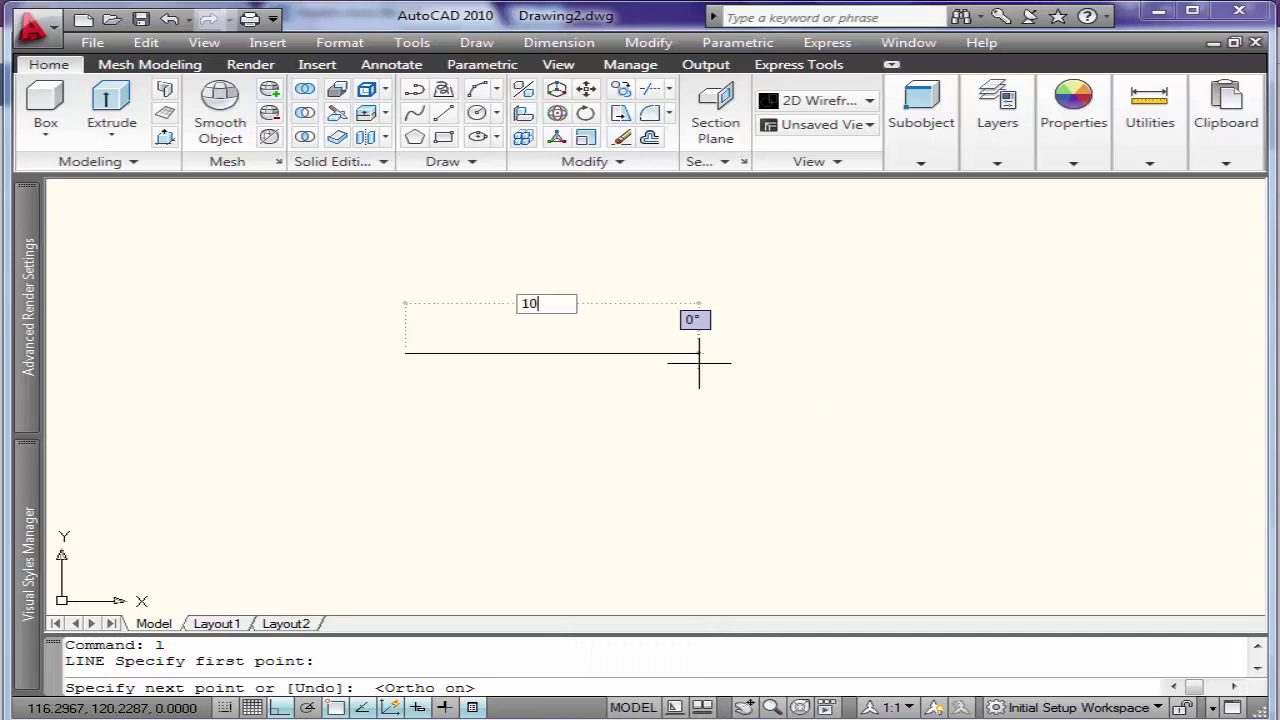
{"action": "key", "text": "Return"}
{"action": "key", "text": "Return"}
{"action": "scroll", "coordinate": [340, 336], "scroll_direction": "up", "scroll_amount": 5}
- Add an aligned dimension reading 10.0000 above the line, then start another line
{"action": "type", "text": "da"}
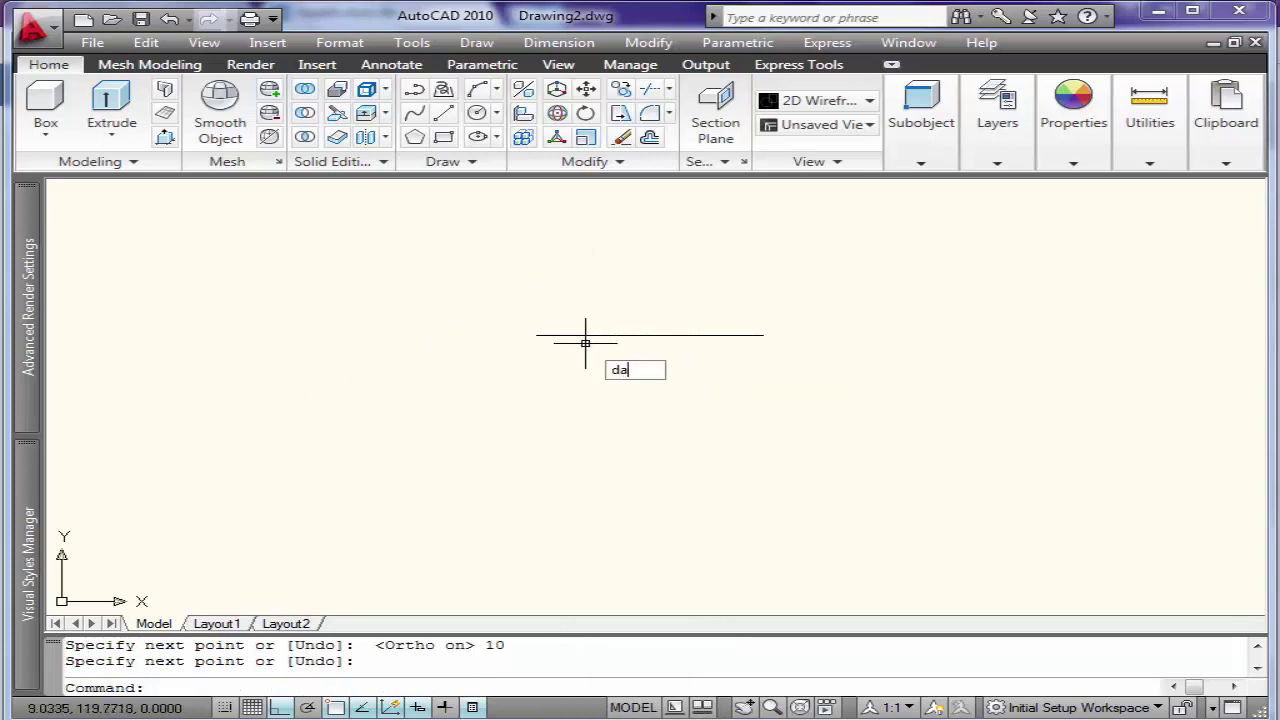
{"action": "type", "text": "l"}
{"action": "key", "text": "Return"}
{"action": "key", "text": "Return"}
{"action": "left_click", "coordinate": [637, 335]}
{"action": "left_click", "coordinate": [641, 307]}
{"action": "scroll", "coordinate": [641, 307], "scroll_direction": "up", "scroll_amount": 4}
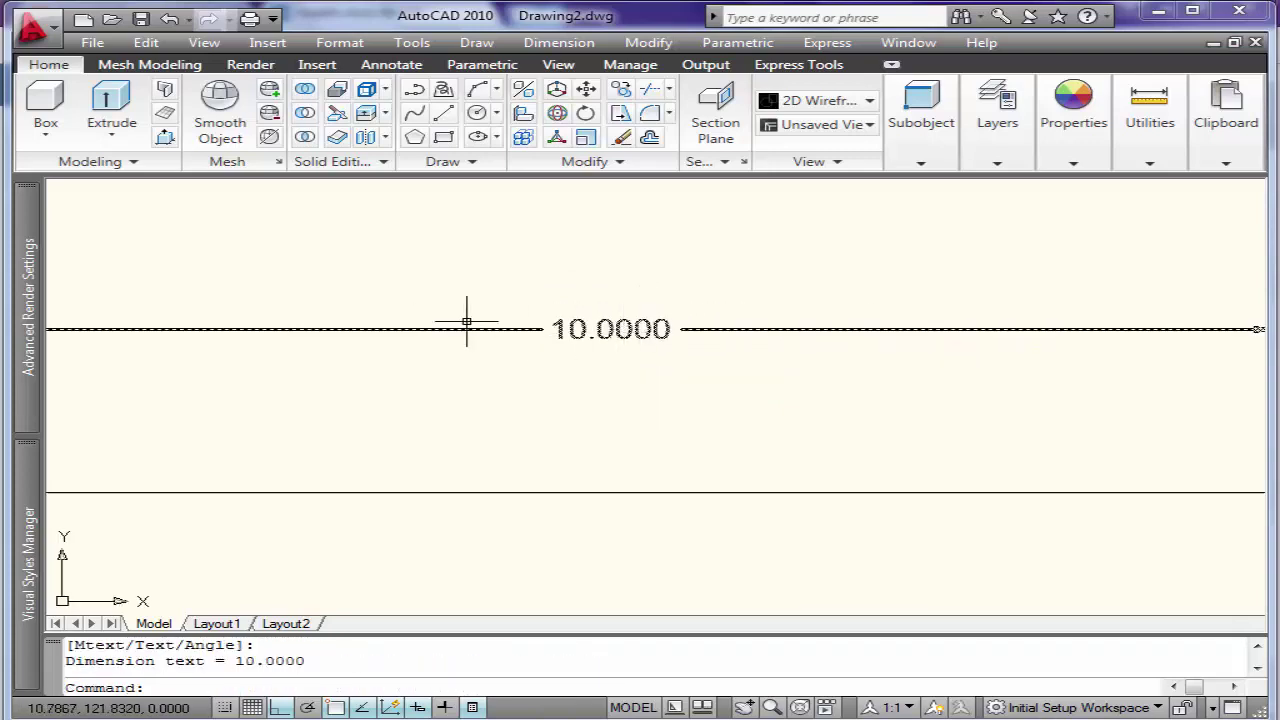
{"action": "scroll", "coordinate": [584, 326], "scroll_direction": "down", "scroll_amount": 4}
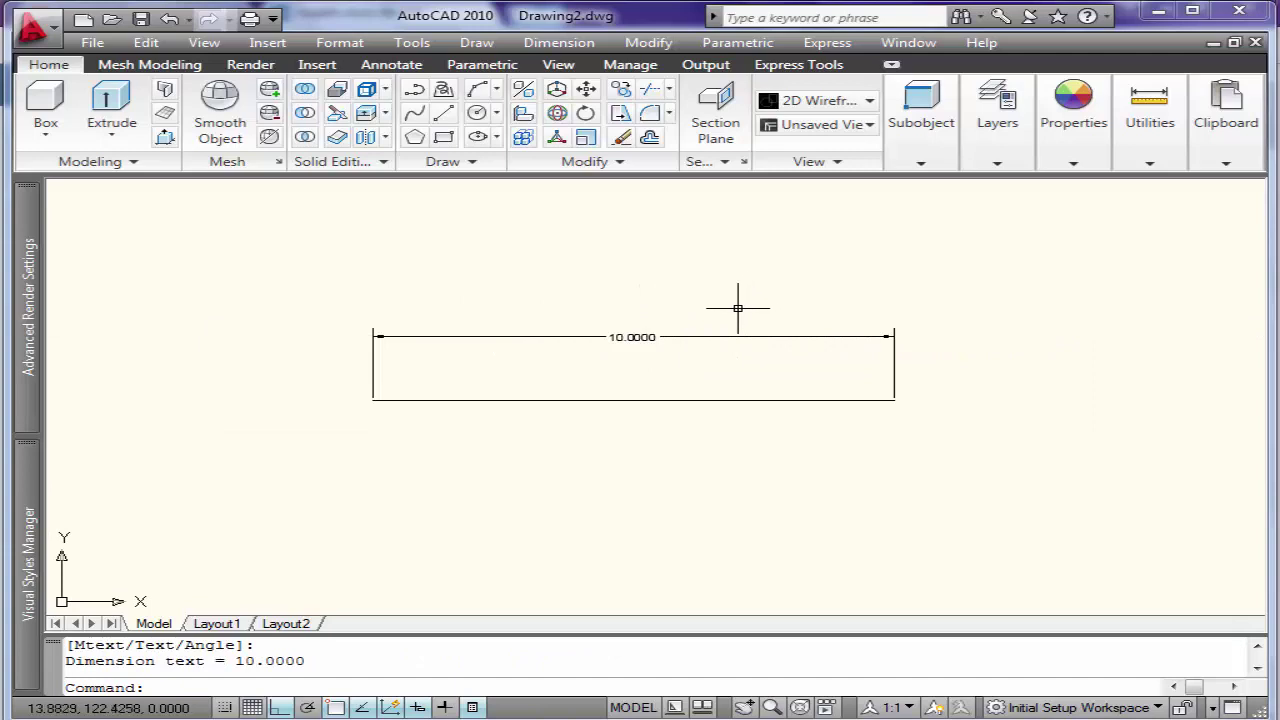
{"action": "scroll", "coordinate": [662, 470], "scroll_direction": "up", "scroll_amount": 2}
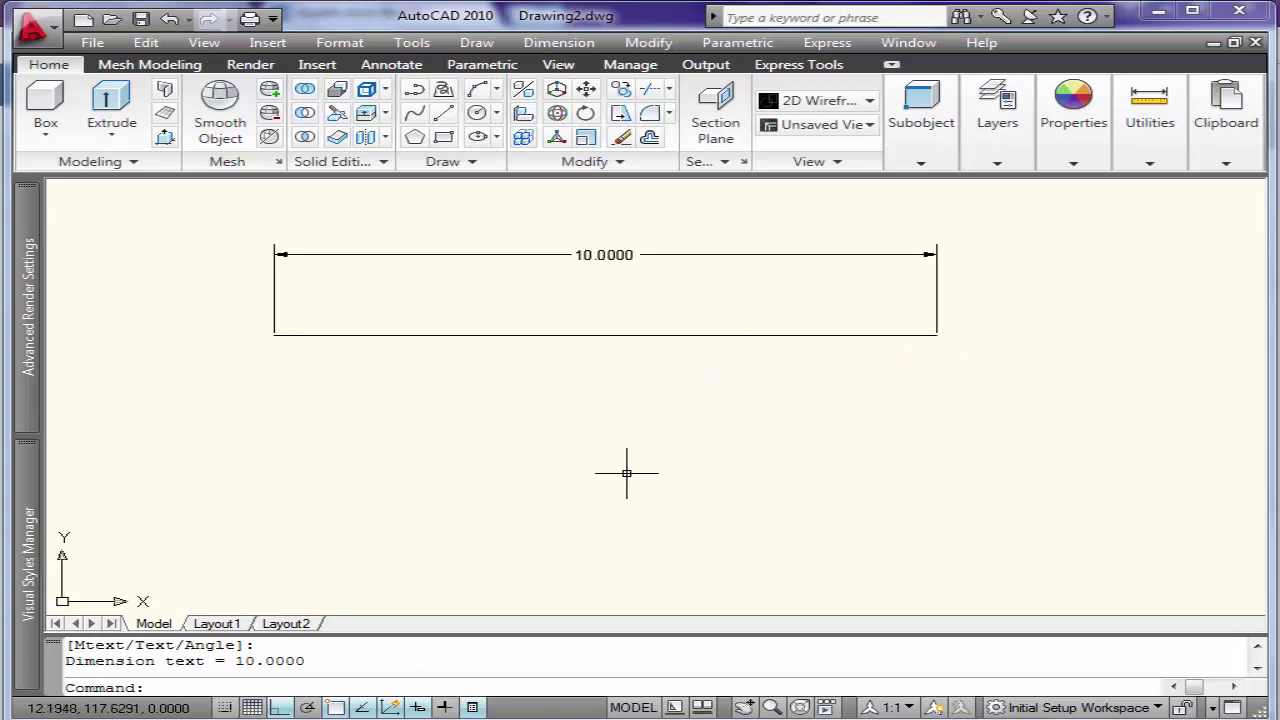
{"action": "key", "text": "Return"}
{"action": "left_click", "coordinate": [397, 458]}
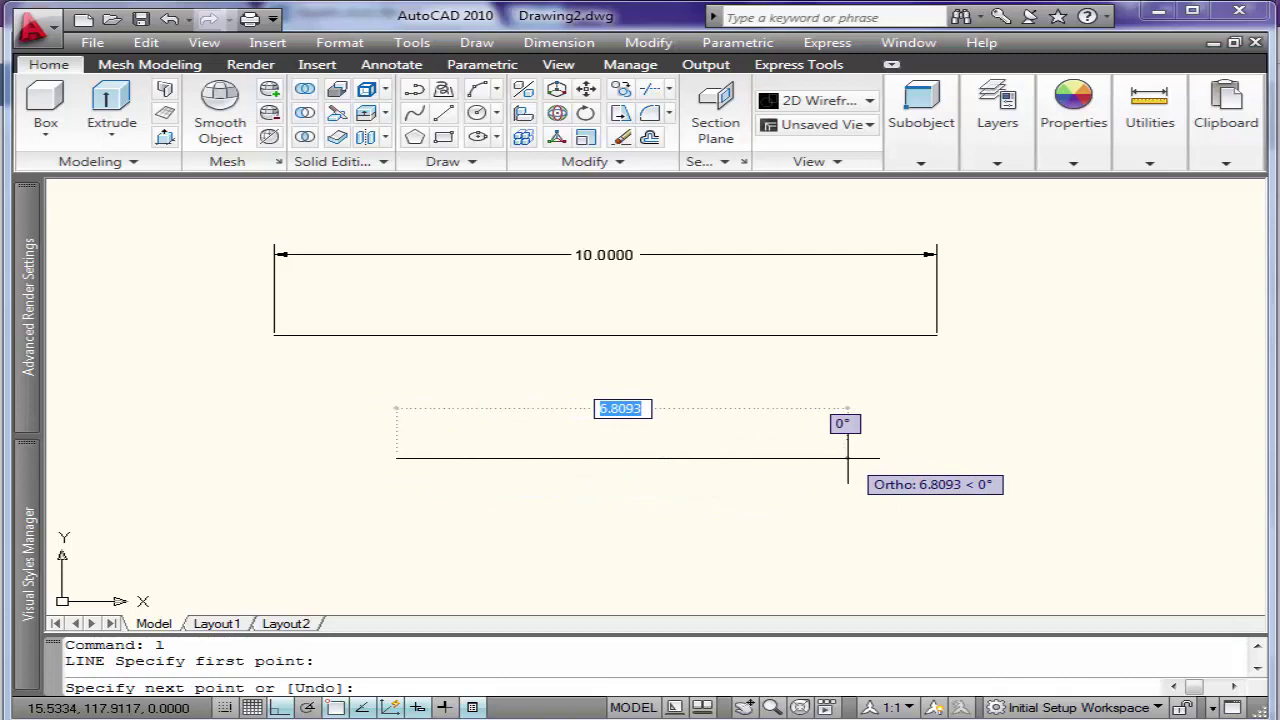
- Draw the second horizontal line 30 units long
{"action": "type", "text": "30"}
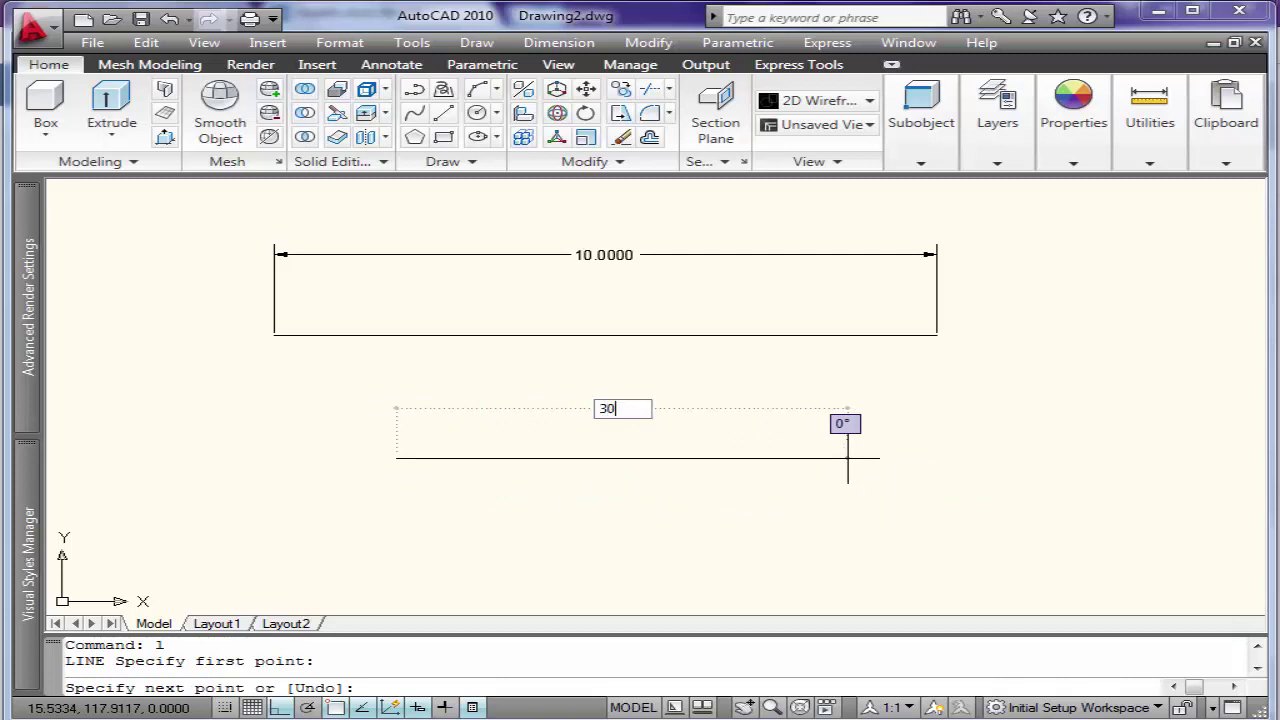
{"action": "key", "text": "Return"}
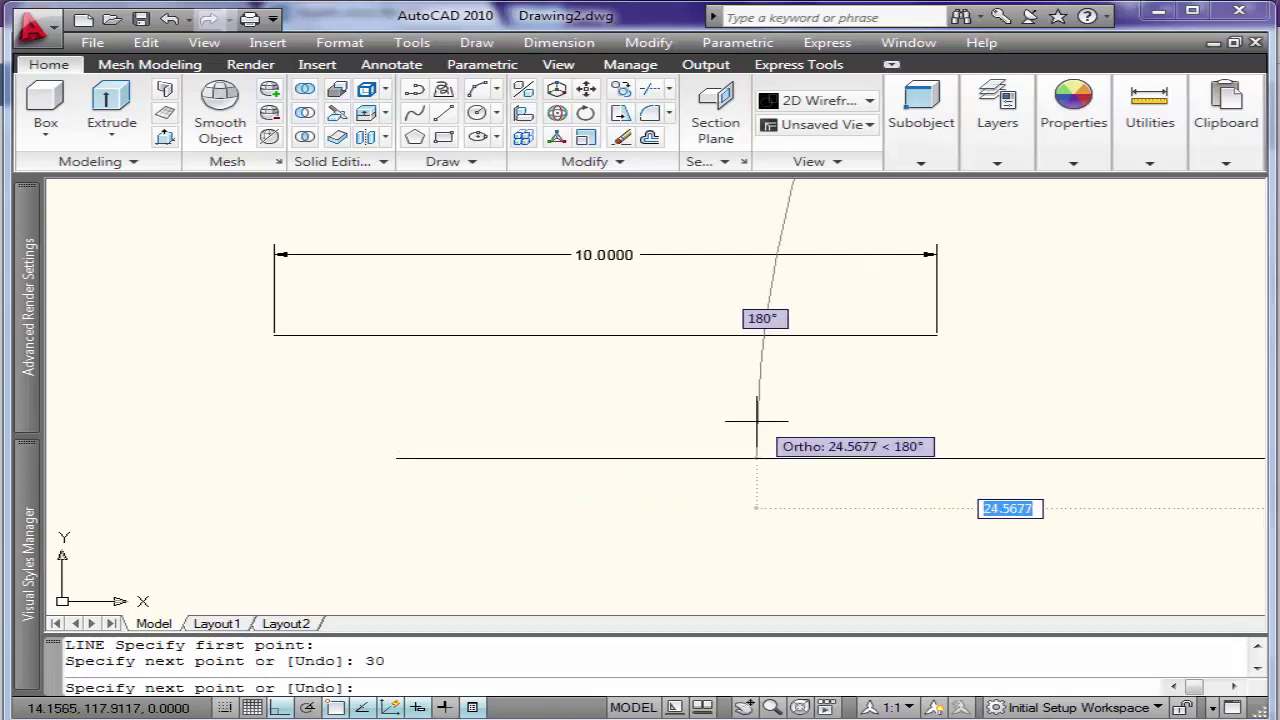
{"action": "key", "text": "Return"}
{"action": "scroll", "coordinate": [860, 460], "scroll_direction": "down", "scroll_amount": 3}
{"action": "scroll", "coordinate": [1023, 471], "scroll_direction": "down", "scroll_amount": 3}
{"action": "scroll", "coordinate": [1105, 477], "scroll_direction": "up", "scroll_amount": 2}
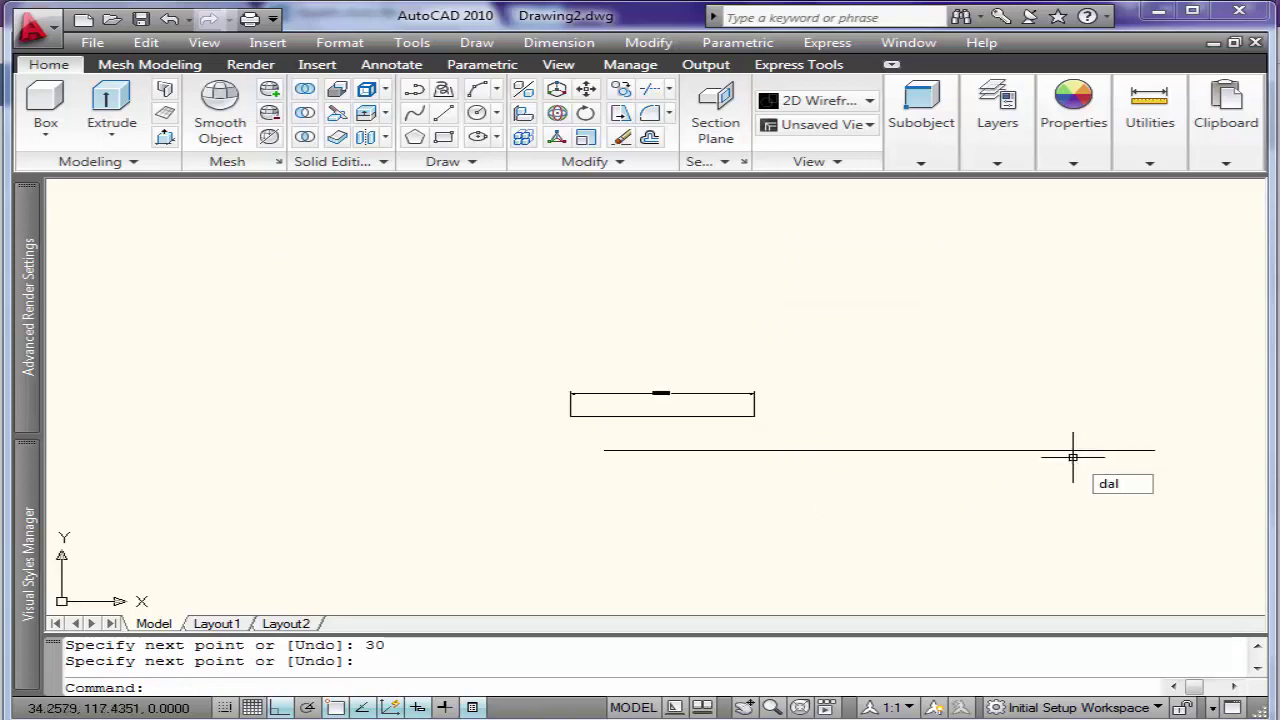
- Dimension the 30-unit line with an aligned dimension reading 30.0000
{"action": "type", "text": "dal"}
{"action": "key", "text": "Return"}
{"action": "key", "text": "Return"}
{"action": "left_click", "coordinate": [920, 450]}
{"action": "left_click", "coordinate": [922, 468]}
{"action": "scroll", "coordinate": [760, 478], "scroll_direction": "up", "scroll_amount": 5}
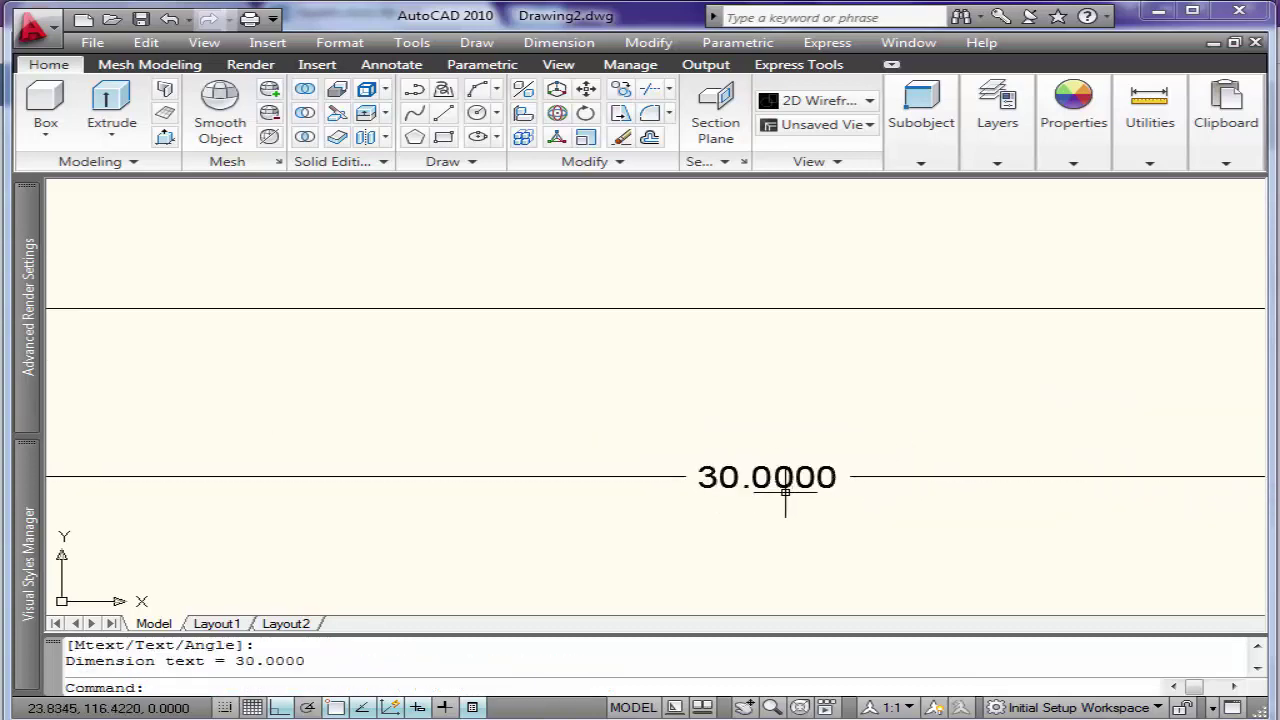
{"action": "scroll", "coordinate": [780, 478], "scroll_direction": "down", "scroll_amount": 4}
{"action": "scroll", "coordinate": [780, 478], "scroll_direction": "down", "scroll_amount": 3}
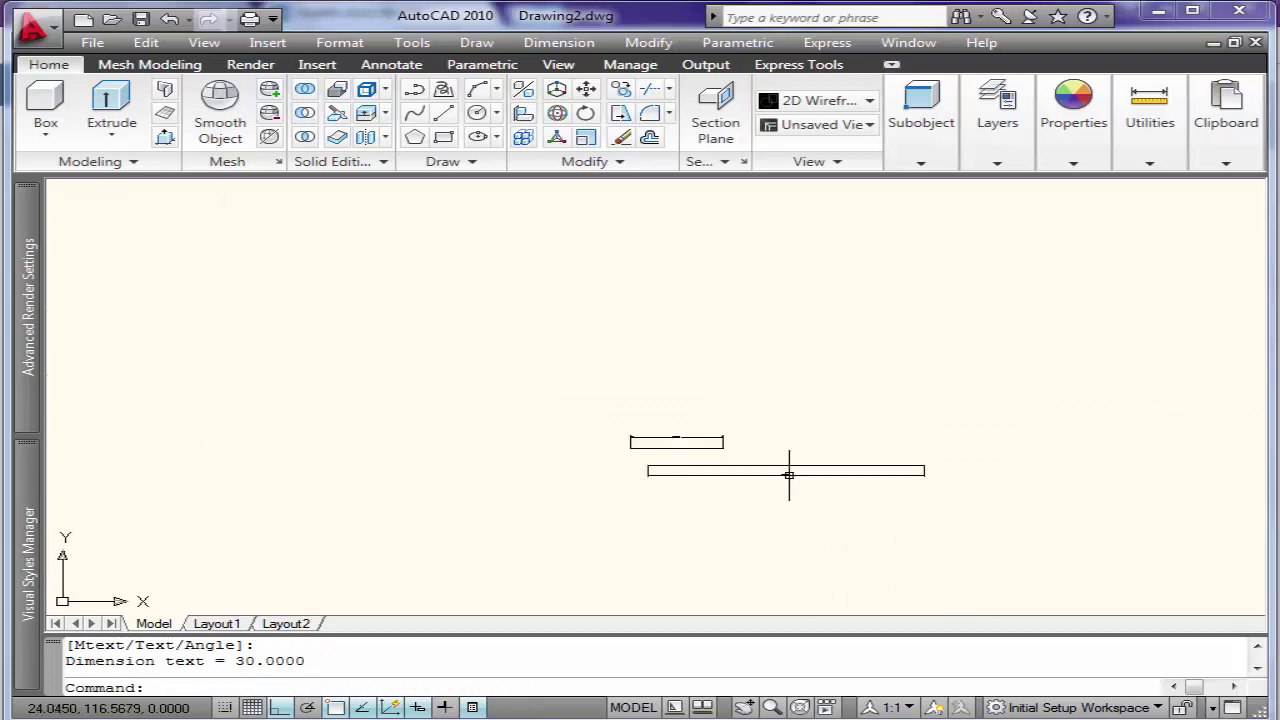
- Erase both lines and their dimensions with a selection window
{"action": "left_click", "coordinate": [762, 428]}
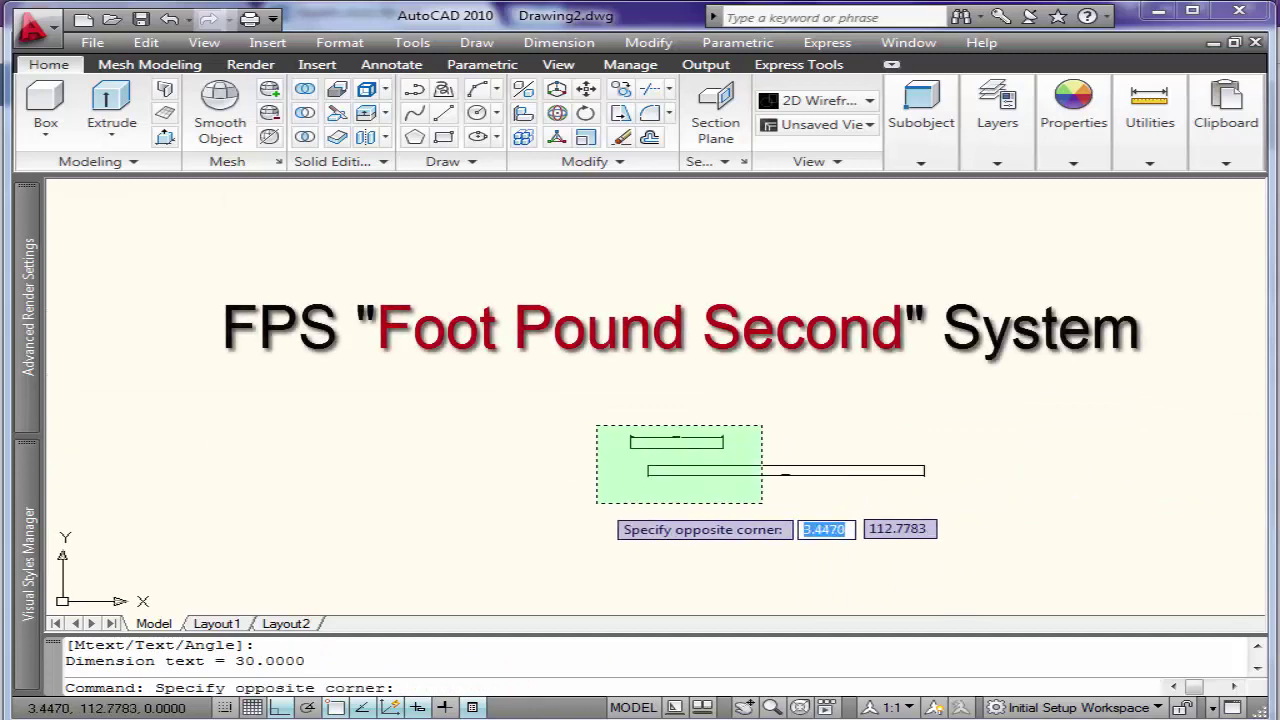
{"action": "left_click", "coordinate": [600, 504]}
{"action": "key", "text": "Delete"}
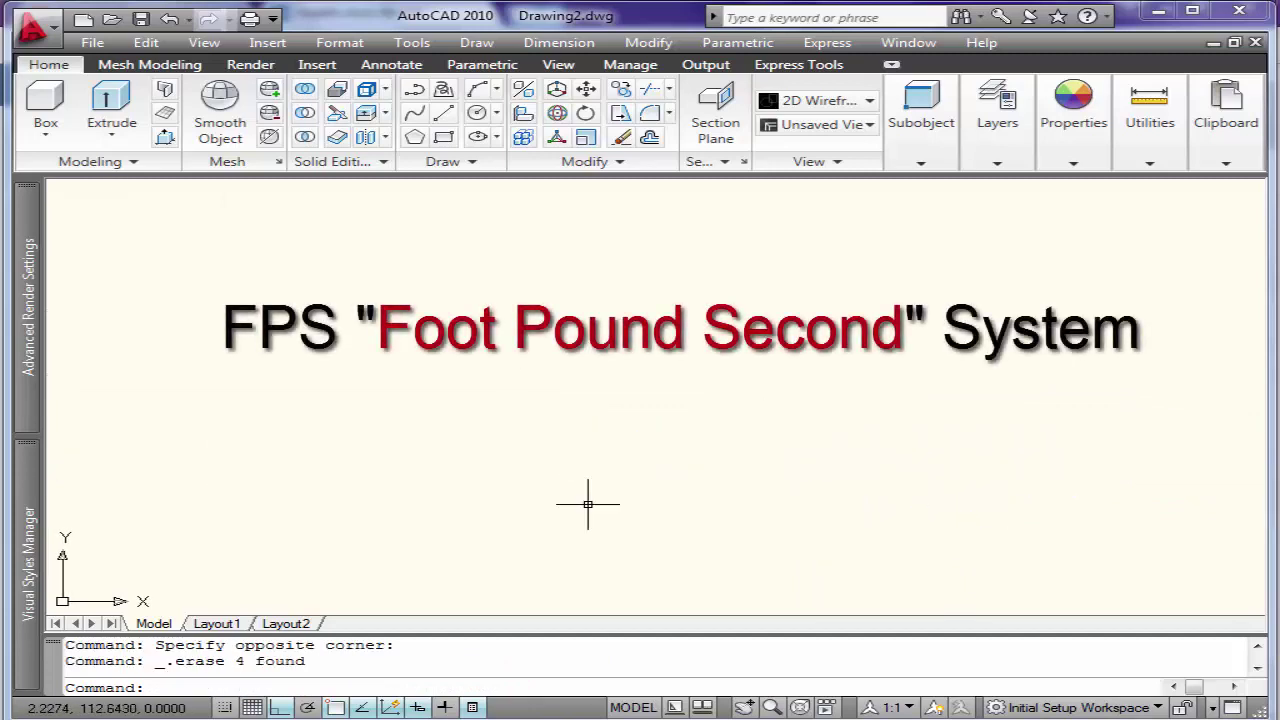
- Set drawing units to Architectural with 0'-0 1/8" precision
{"action": "left_click", "coordinate": [341, 44]}
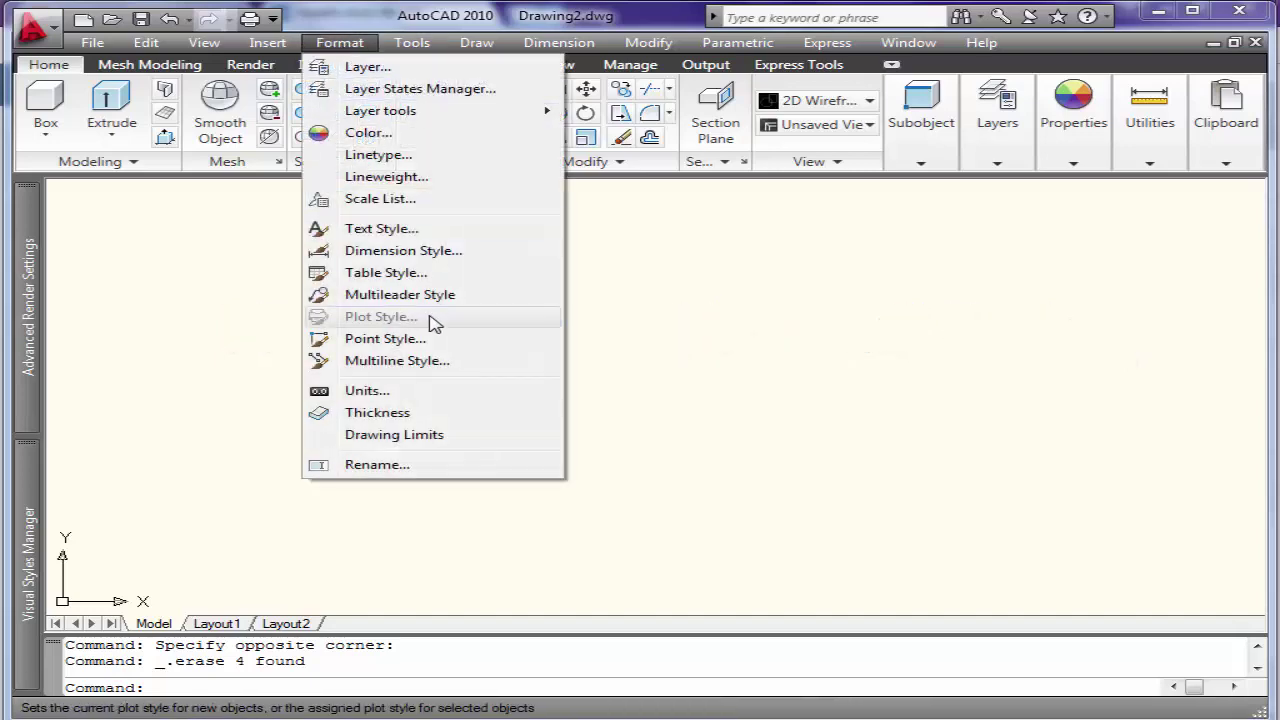
{"action": "left_click", "coordinate": [414, 389]}
{"action": "left_click", "coordinate": [515, 201]}
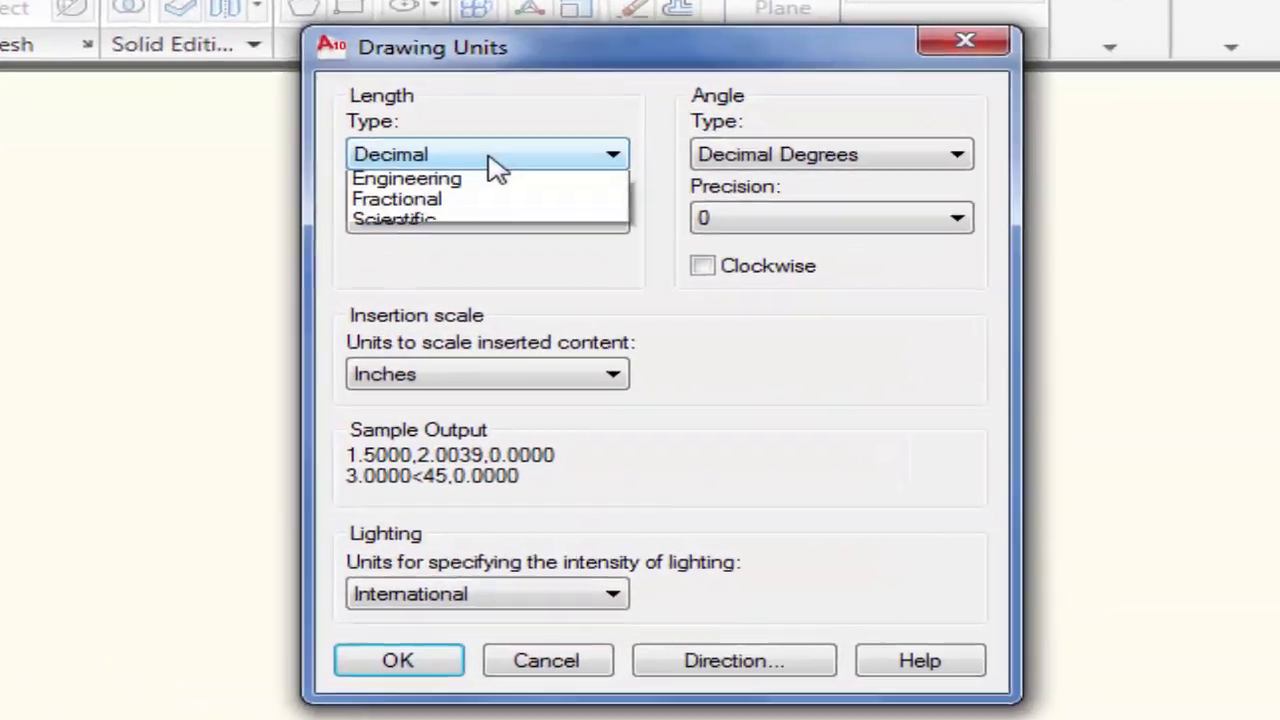
{"action": "left_click", "coordinate": [512, 228]}
{"action": "left_click", "coordinate": [514, 250]}
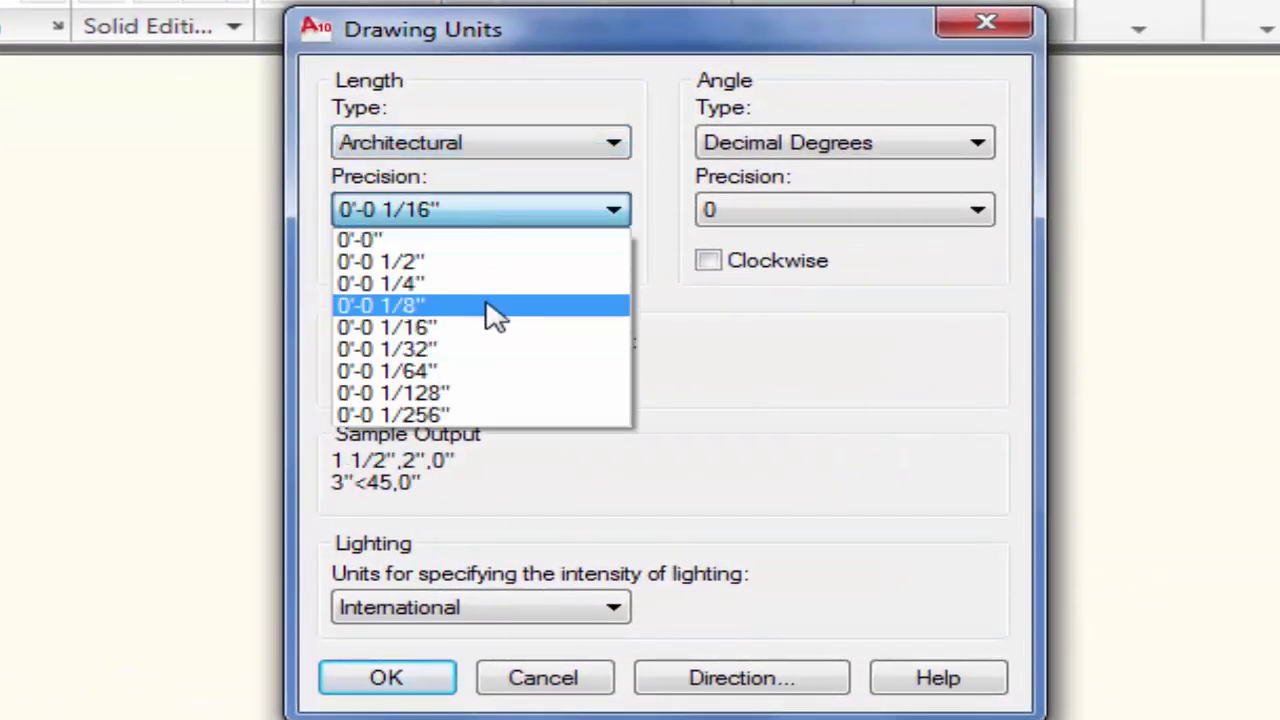
{"action": "left_click", "coordinate": [491, 305]}
{"action": "left_click", "coordinate": [386, 678]}
- Set the upper-right limit to 200',200, zoom all, and start a new line
{"action": "left_click", "coordinate": [125, 0]}
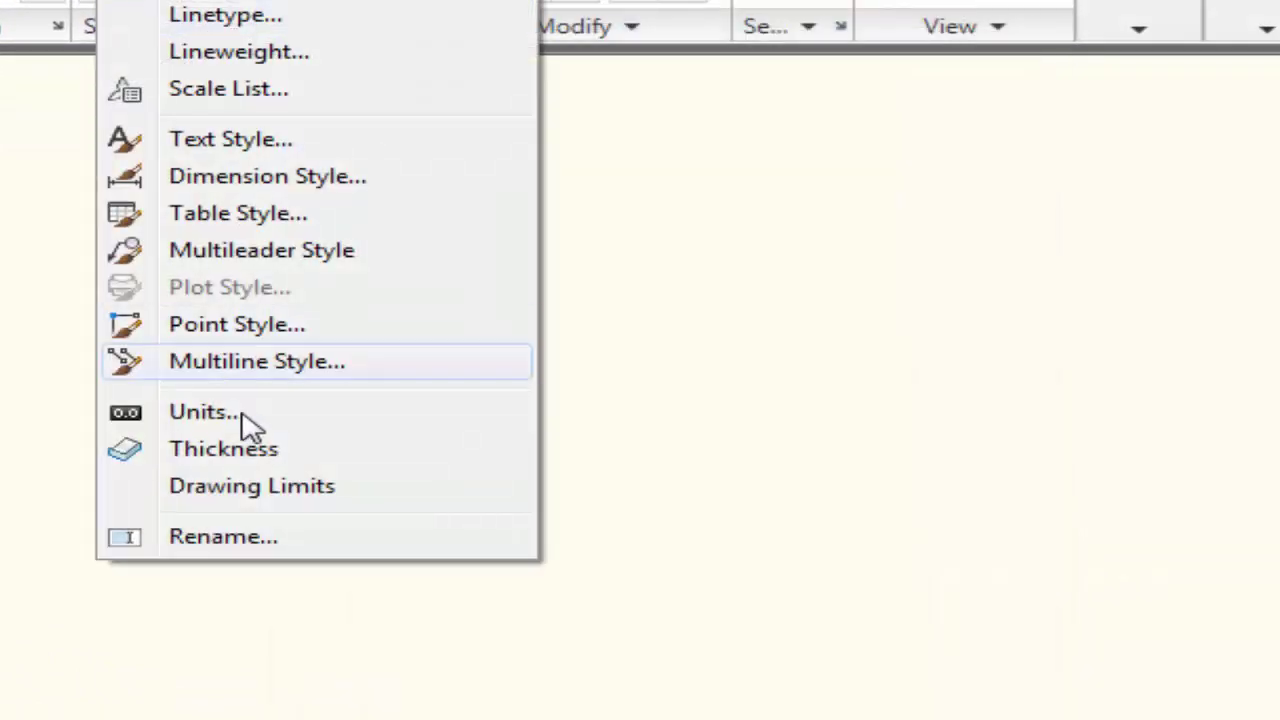
{"action": "left_click", "coordinate": [277, 489]}
{"action": "key", "text": "Return"}
{"action": "type", "text": "2"}
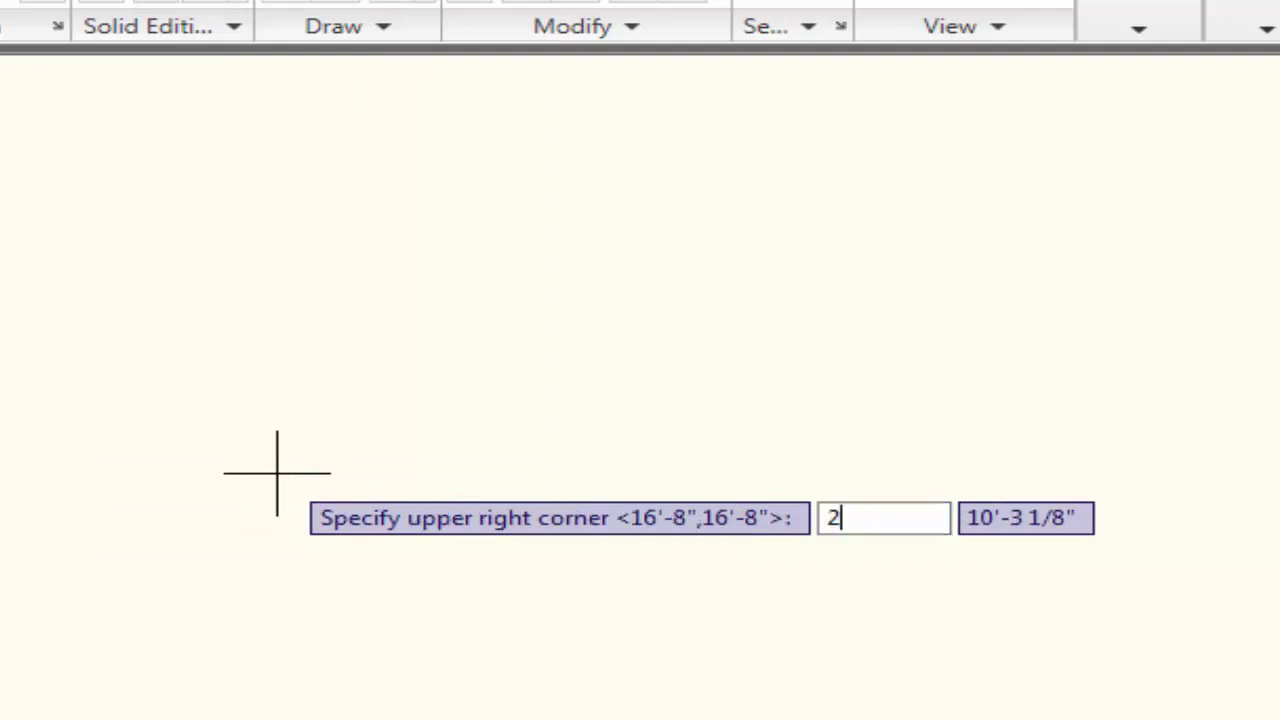
{"action": "type", "text": "00'"}
{"action": "key", "text": "Tab"}
{"action": "type", "text": "200"}
{"action": "key", "text": "Return"}
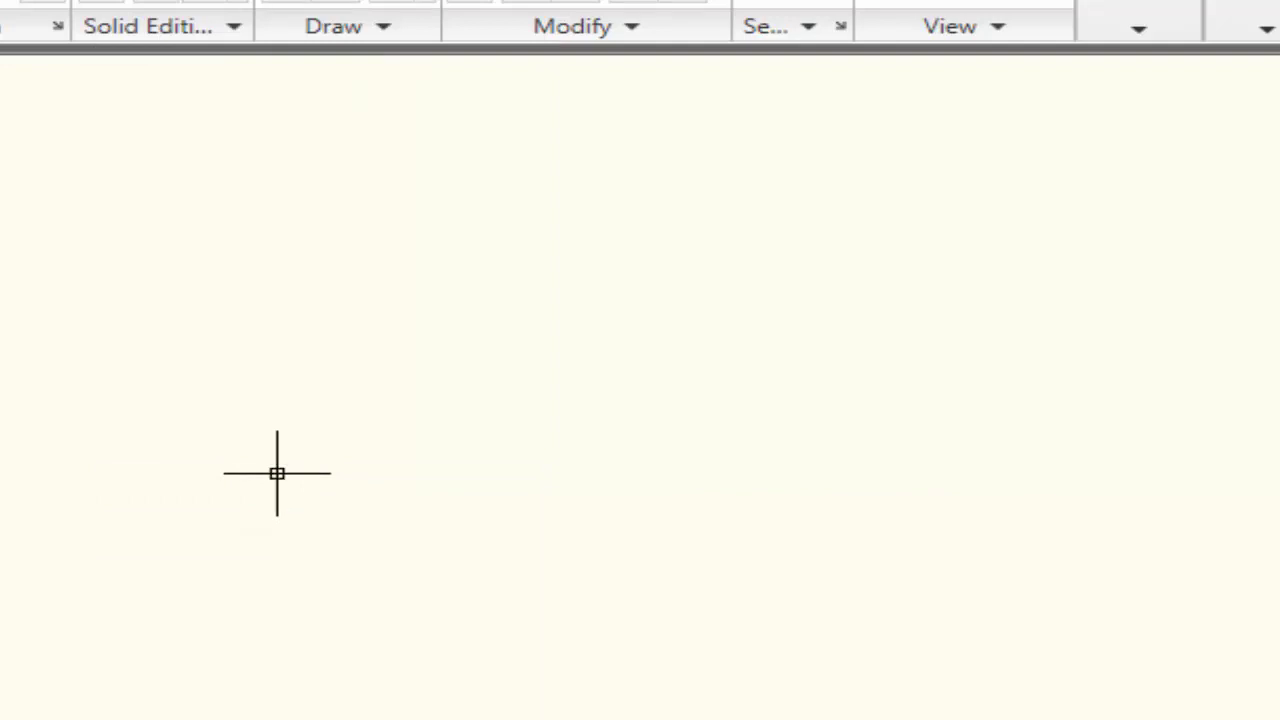
{"action": "type", "text": "z"}
{"action": "key", "text": "Return"}
{"action": "type", "text": "a"}
{"action": "key", "text": "Return"}
{"action": "type", "text": "l"}
{"action": "key", "text": "Return"}
- Draw a 60-foot horizontal line from a picked start point
{"action": "left_click", "coordinate": [294, 325]}
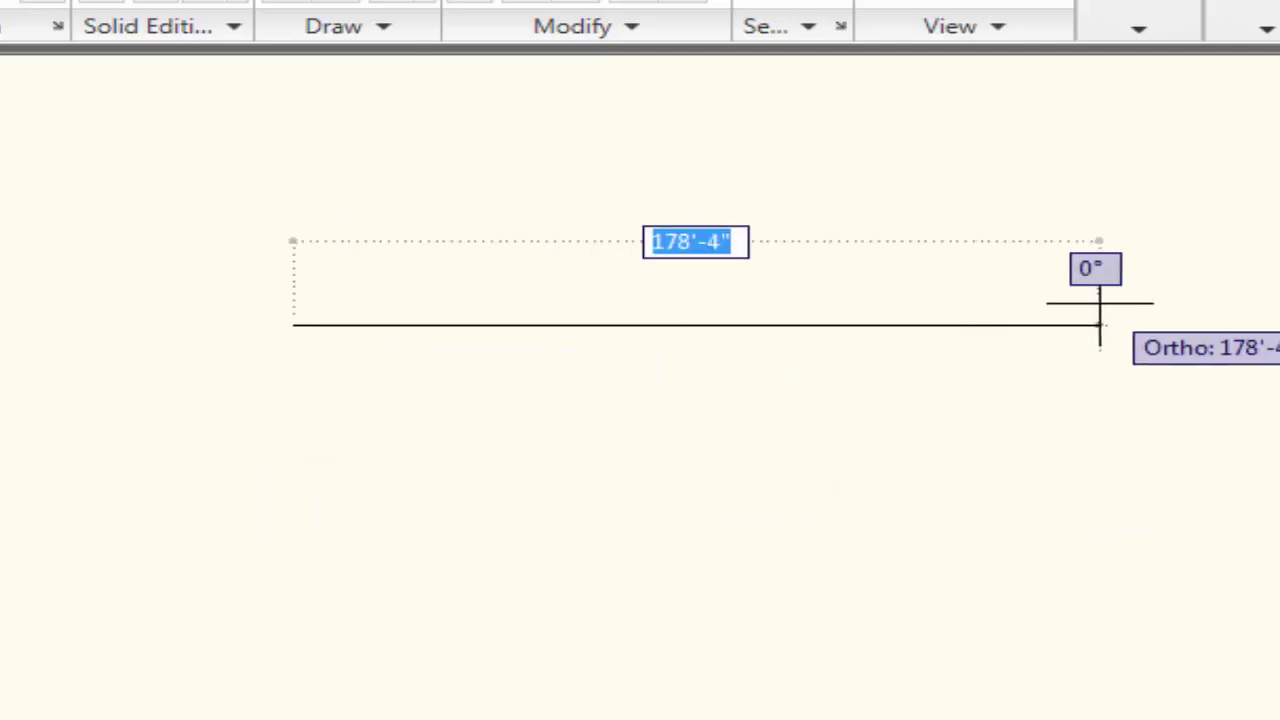
{"action": "type", "text": "60"}
{"action": "key", "text": "Return"}
- Add an aligned dimension above the 60' line, still showing a decimal value
{"action": "key", "text": "Return"}
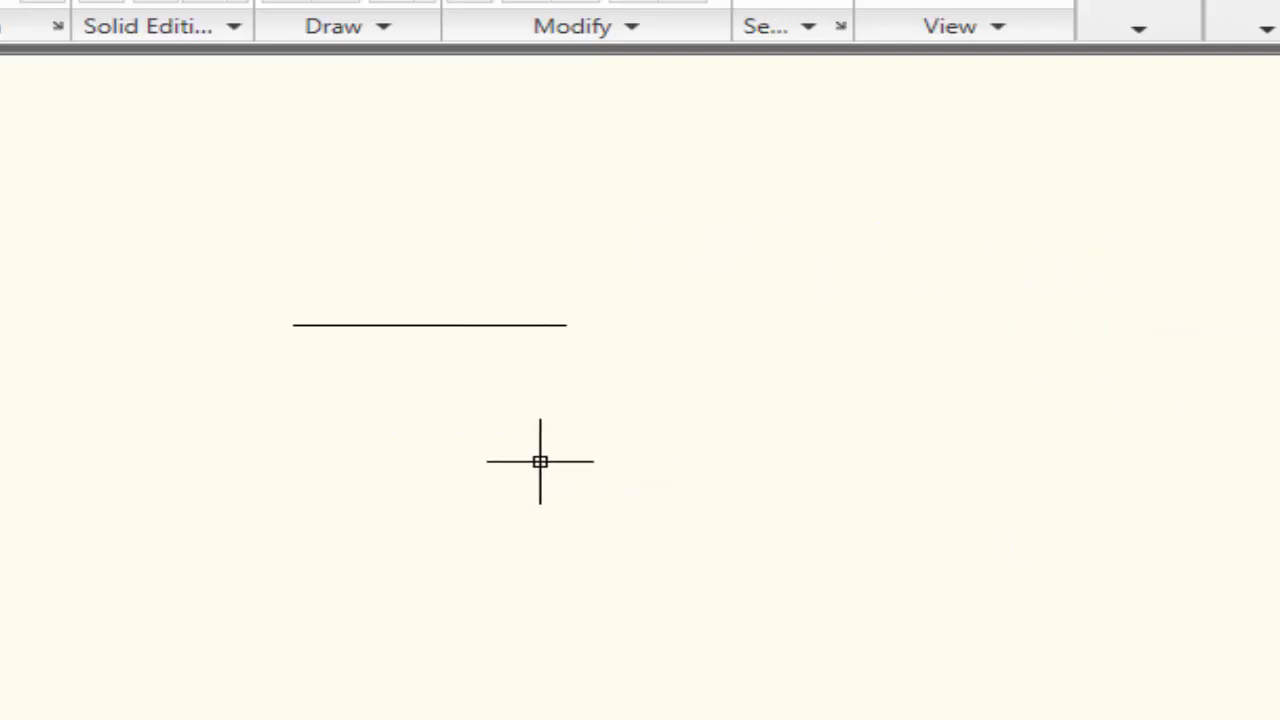
{"action": "type", "text": "dal"}
{"action": "key", "text": "Return"}
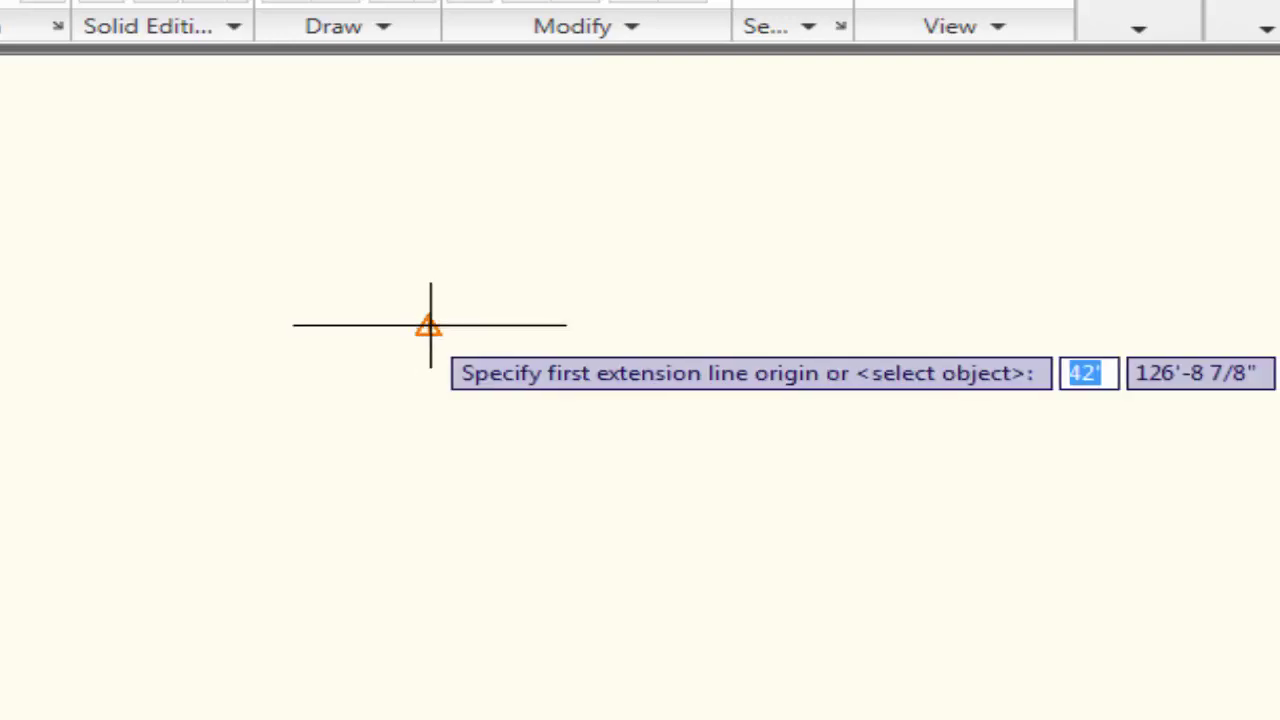
{"action": "scroll", "coordinate": [394, 310], "scroll_direction": "up", "scroll_amount": 4}
{"action": "key", "text": "Return"}
{"action": "left_click", "coordinate": [397, 366]}
{"action": "left_click", "coordinate": [457, 300]}
{"action": "scroll", "coordinate": [380, 251], "scroll_direction": "up", "scroll_amount": 6}
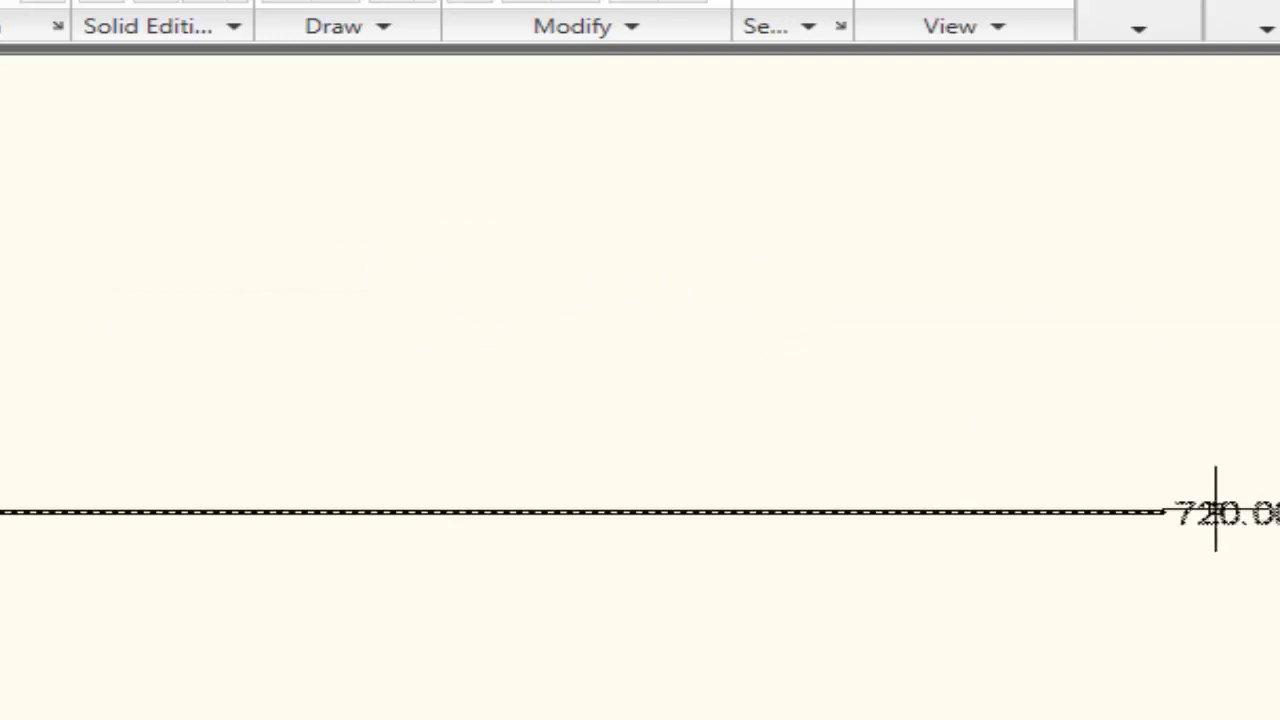
{"action": "scroll", "coordinate": [771, 340], "scroll_direction": "down", "scroll_amount": 8}
{"action": "scroll", "coordinate": [889, 343], "scroll_direction": "down", "scroll_amount": 3}
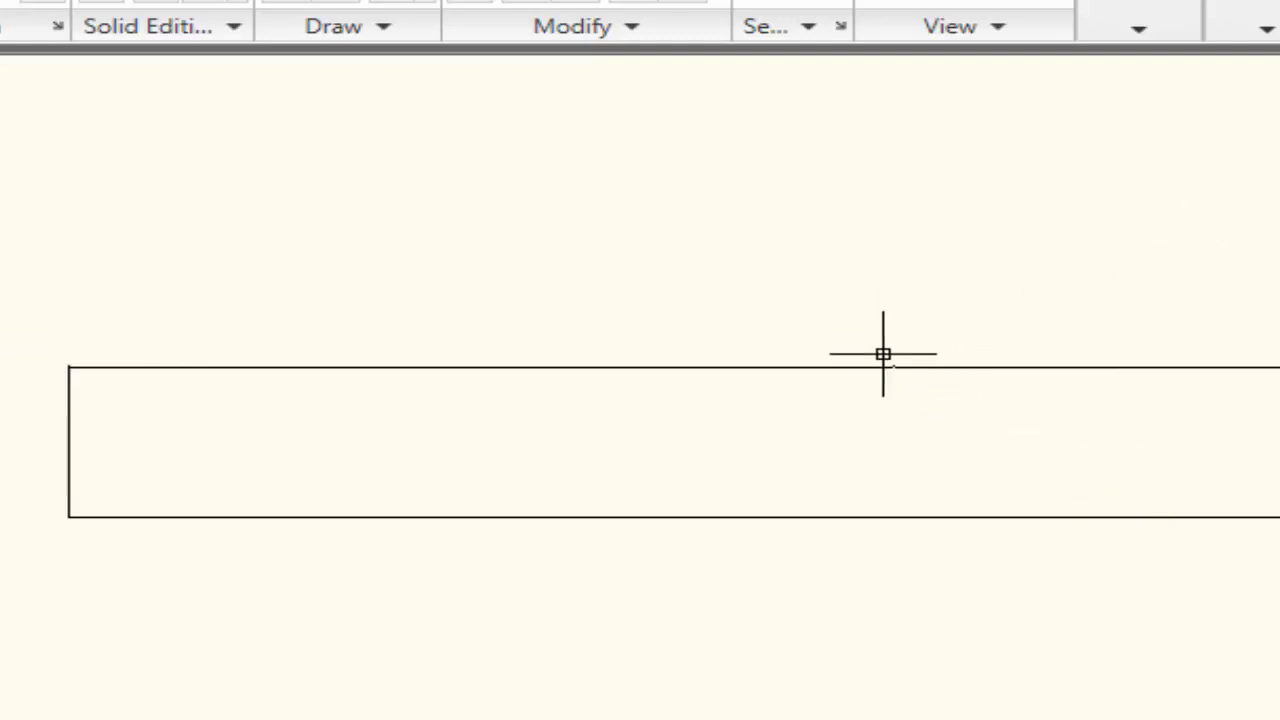
- Modify the Standard dimension style's primary units to Architectural, 0'-0 1/8" precision
{"action": "type", "text": "d"}
{"action": "key", "text": "Return"}
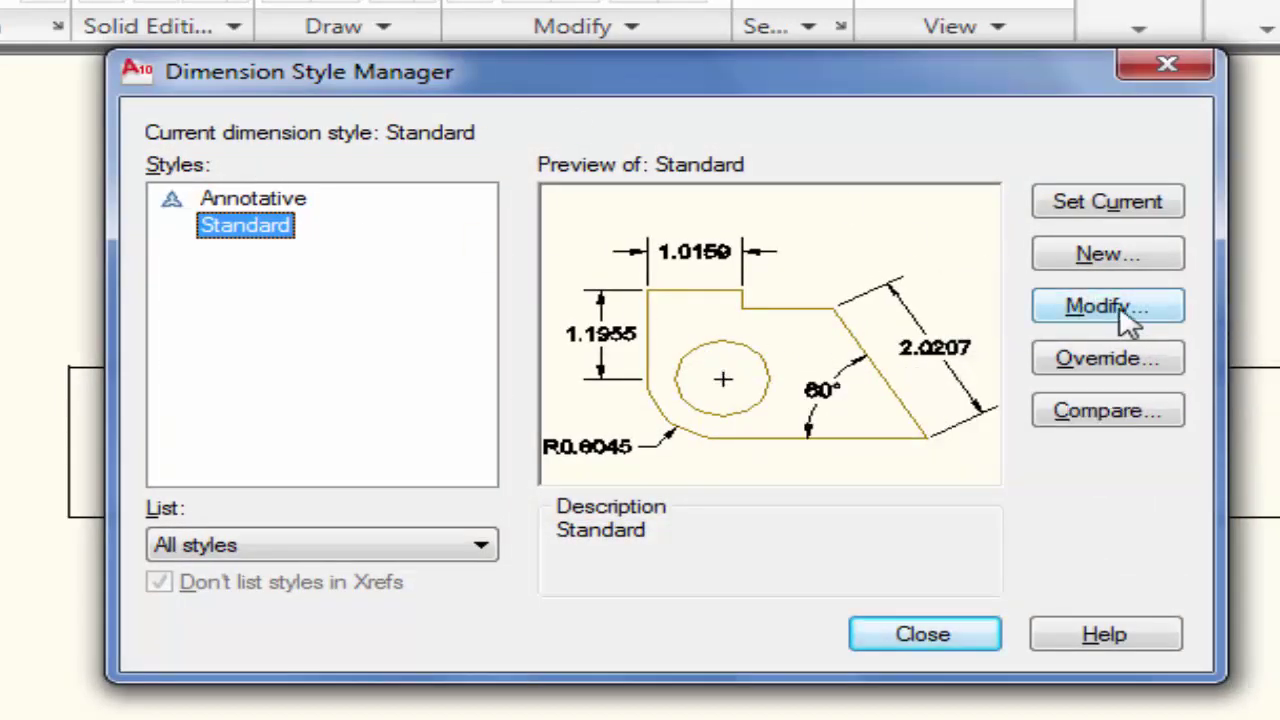
{"action": "left_click", "coordinate": [1147, 322]}
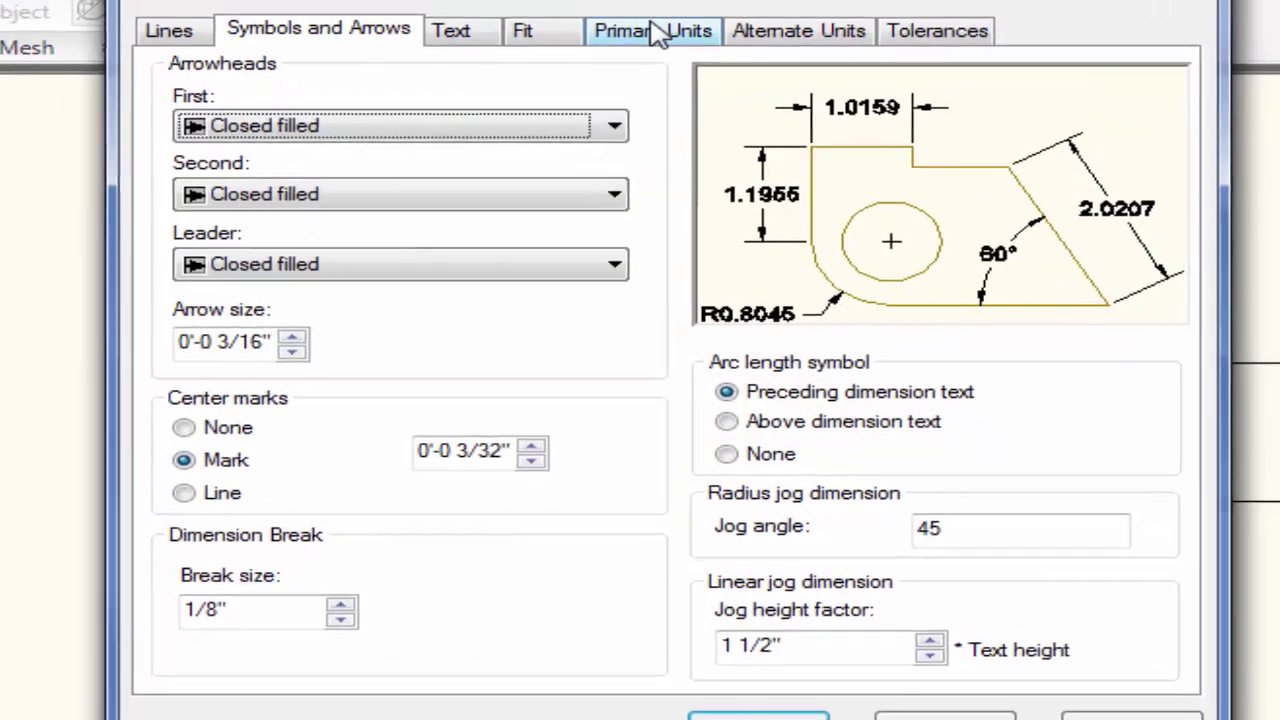
{"action": "left_click", "coordinate": [640, 30]}
{"action": "left_click", "coordinate": [611, 117]}
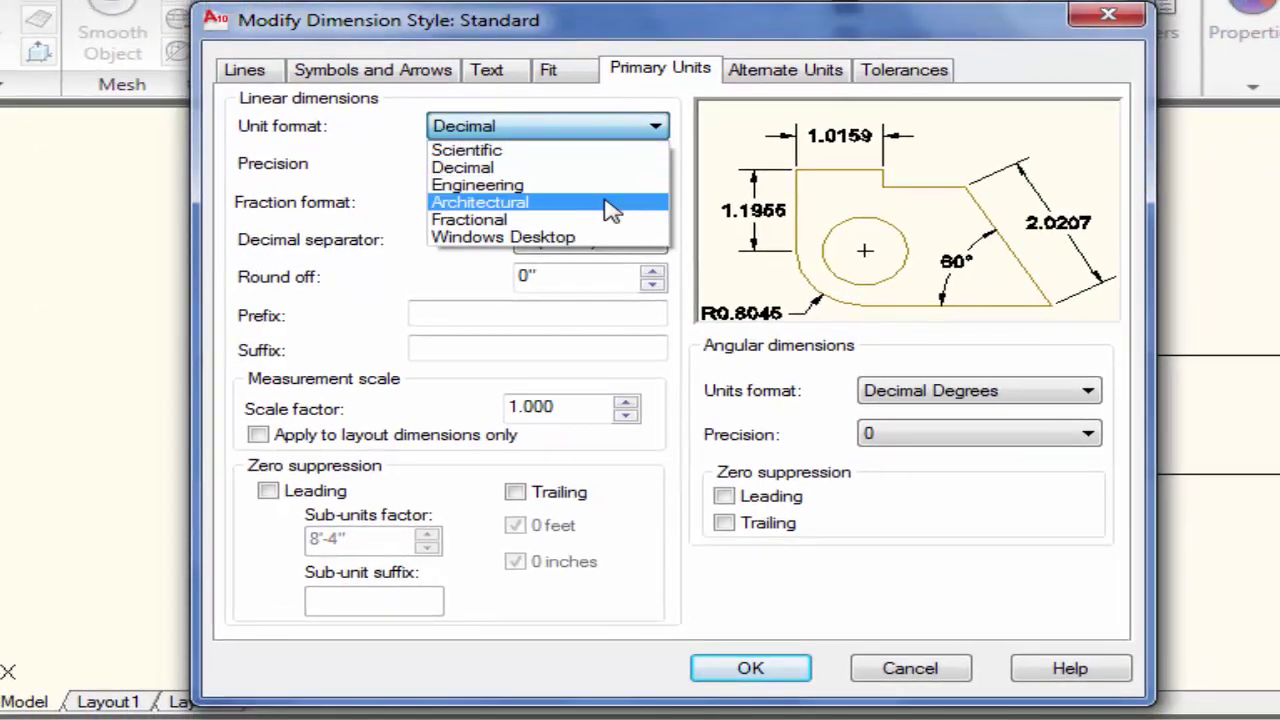
{"action": "left_click", "coordinate": [608, 195]}
{"action": "left_click", "coordinate": [606, 175]}
{"action": "left_click", "coordinate": [600, 242]}
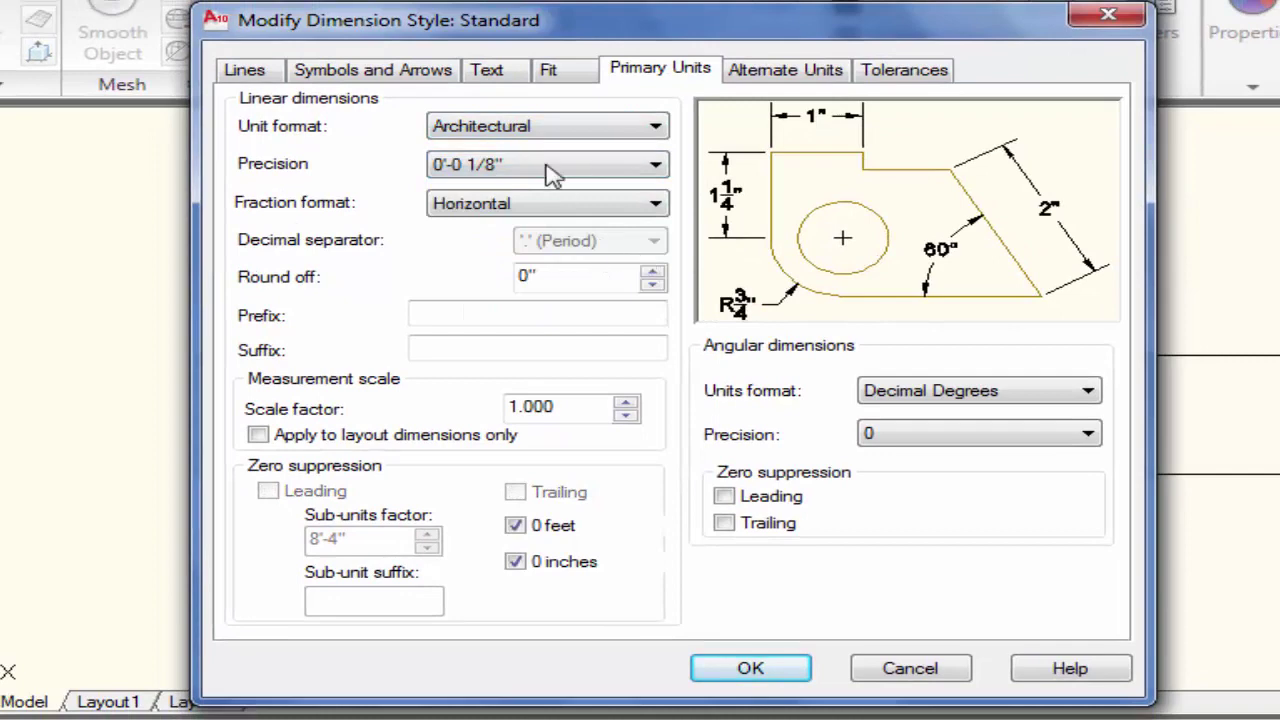
{"action": "left_click", "coordinate": [553, 72]}
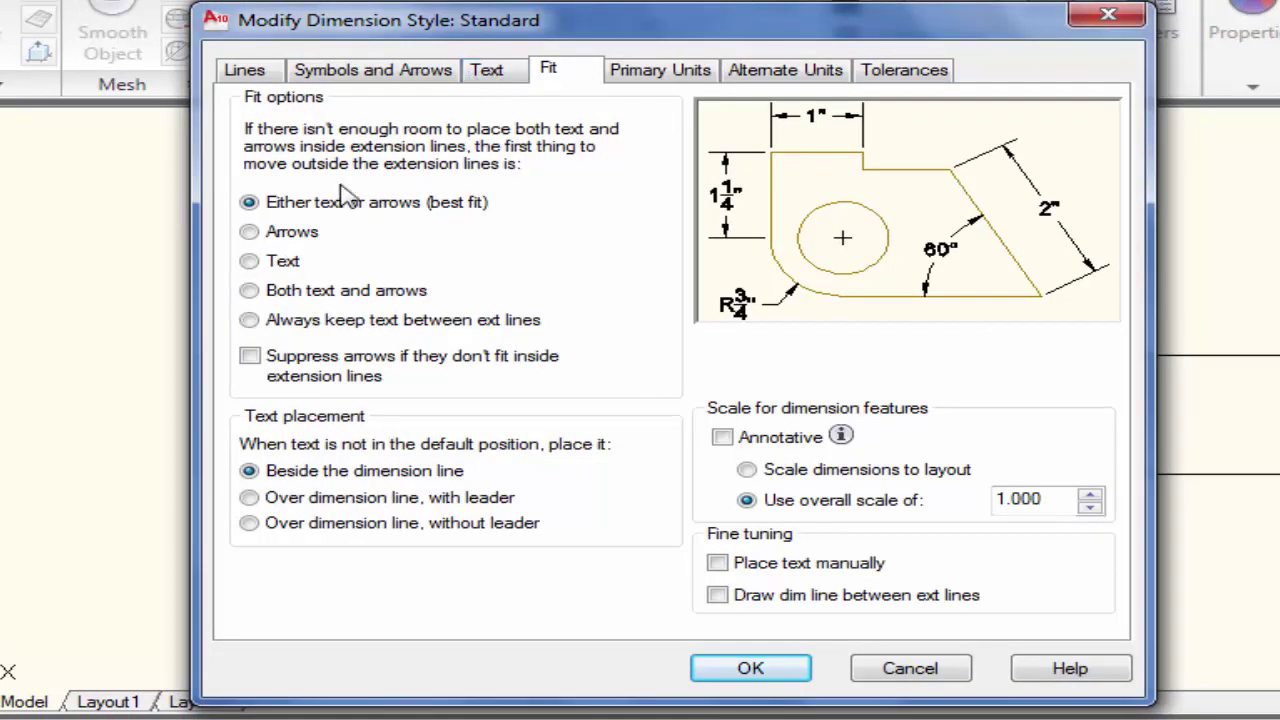
{"action": "left_click", "coordinate": [284, 236]}
- Set the dimension text height to 1" and arrow size to 1"
{"action": "left_click", "coordinate": [487, 72]}
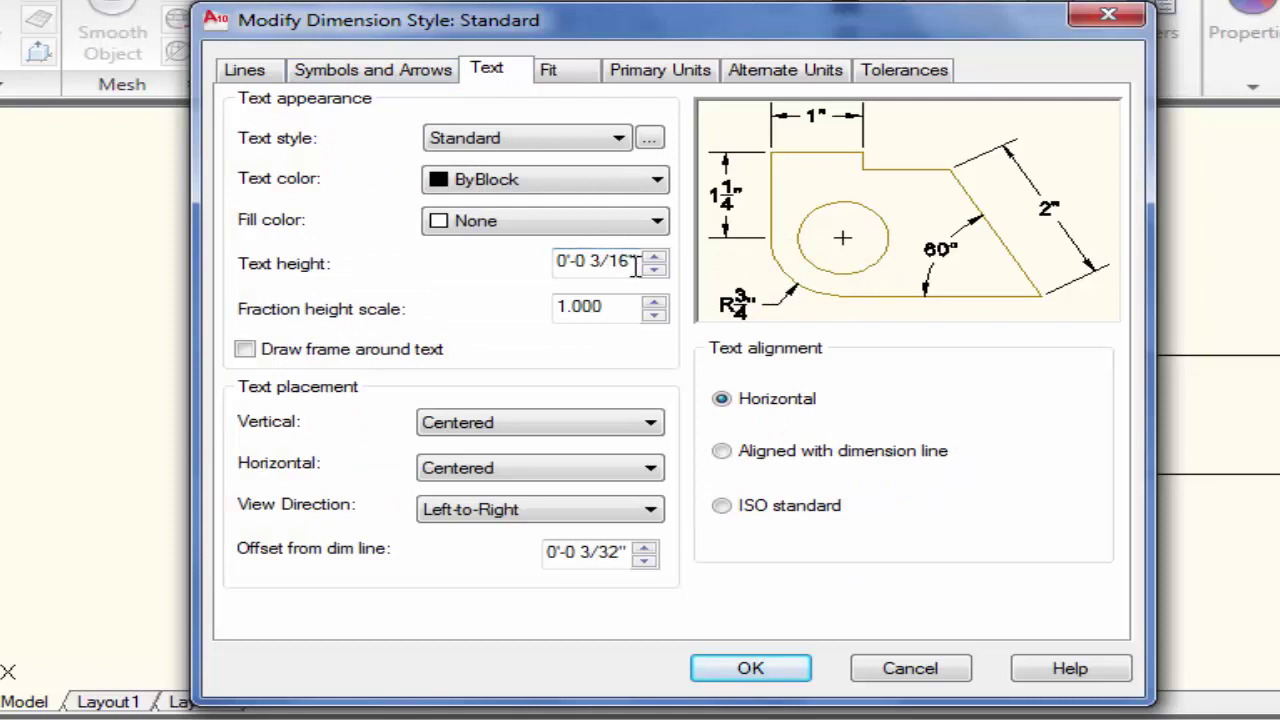
{"action": "left_click_drag", "start_coordinate": [634, 262], "coordinate": [480, 251]}
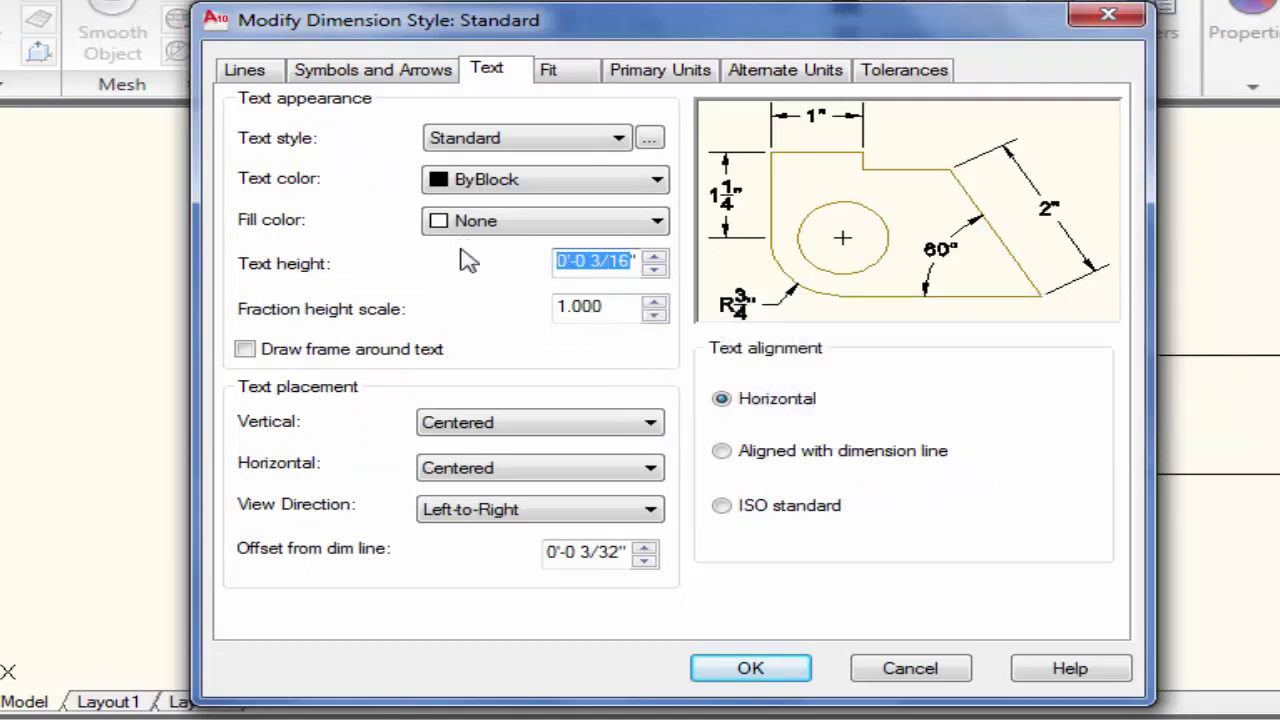
{"action": "type", "text": "1"}
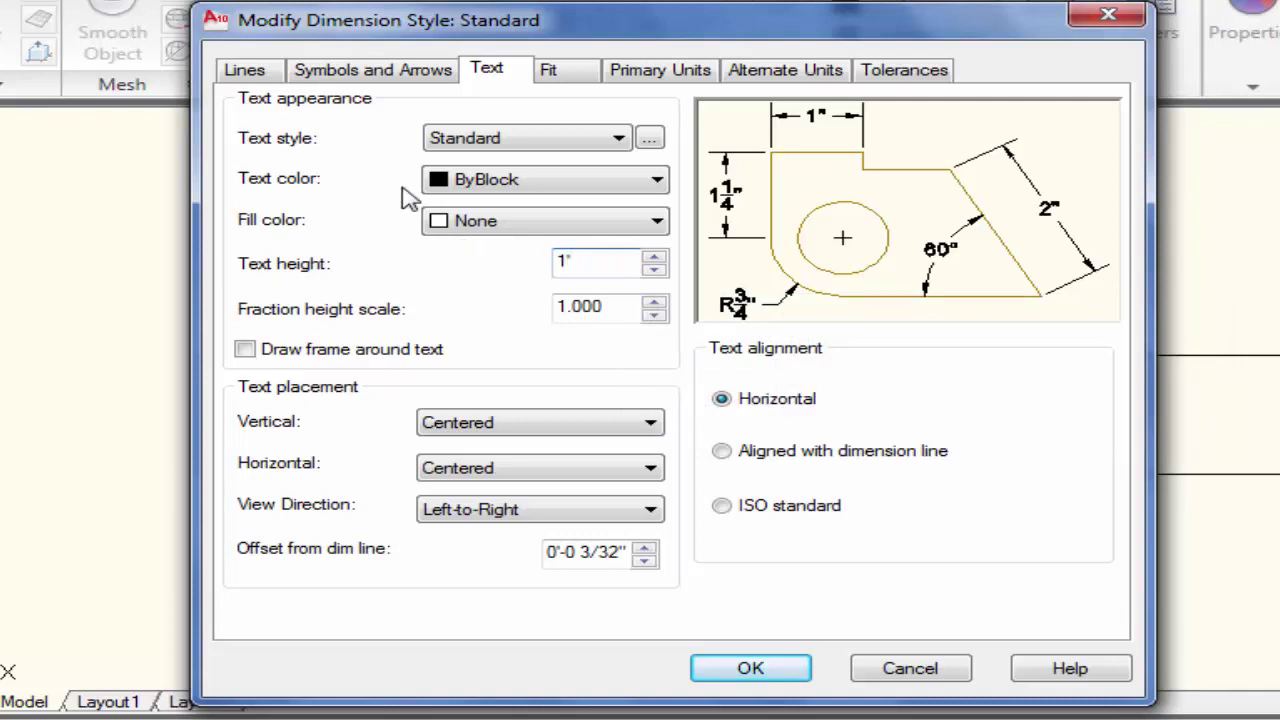
{"action": "left_click", "coordinate": [362, 70]}
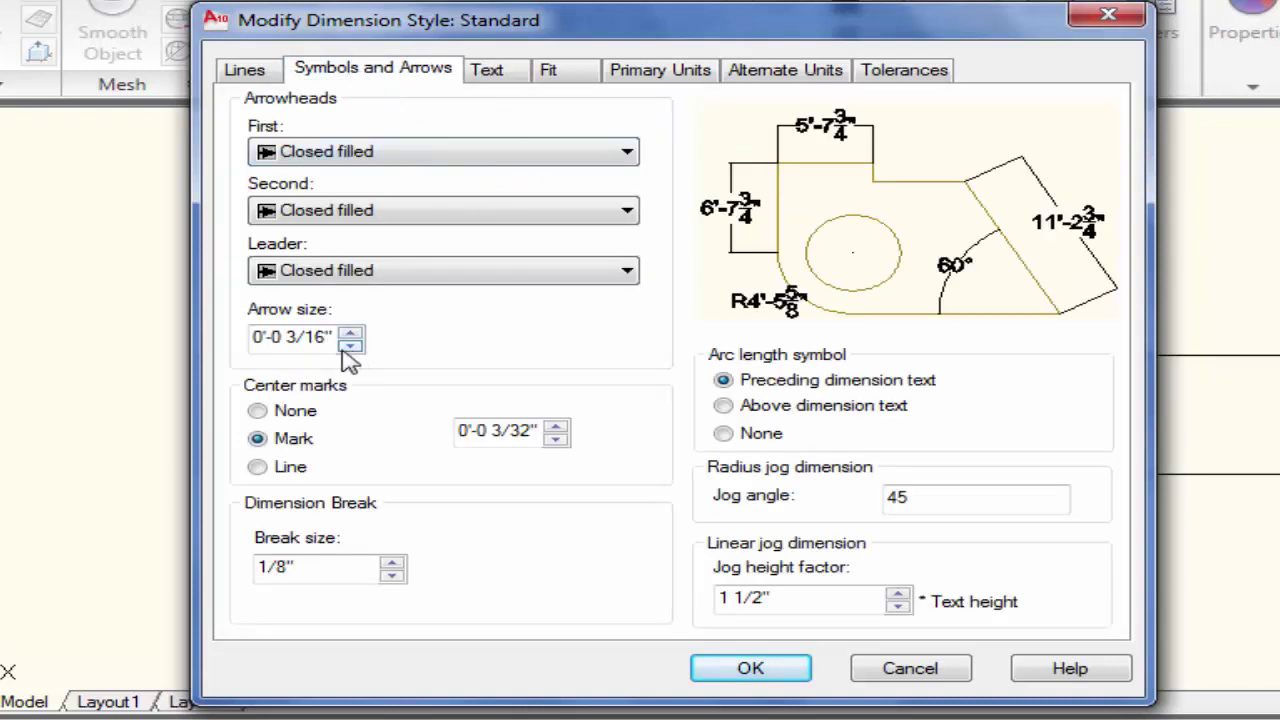
{"action": "left_click_drag", "start_coordinate": [330, 337], "coordinate": [170, 338]}
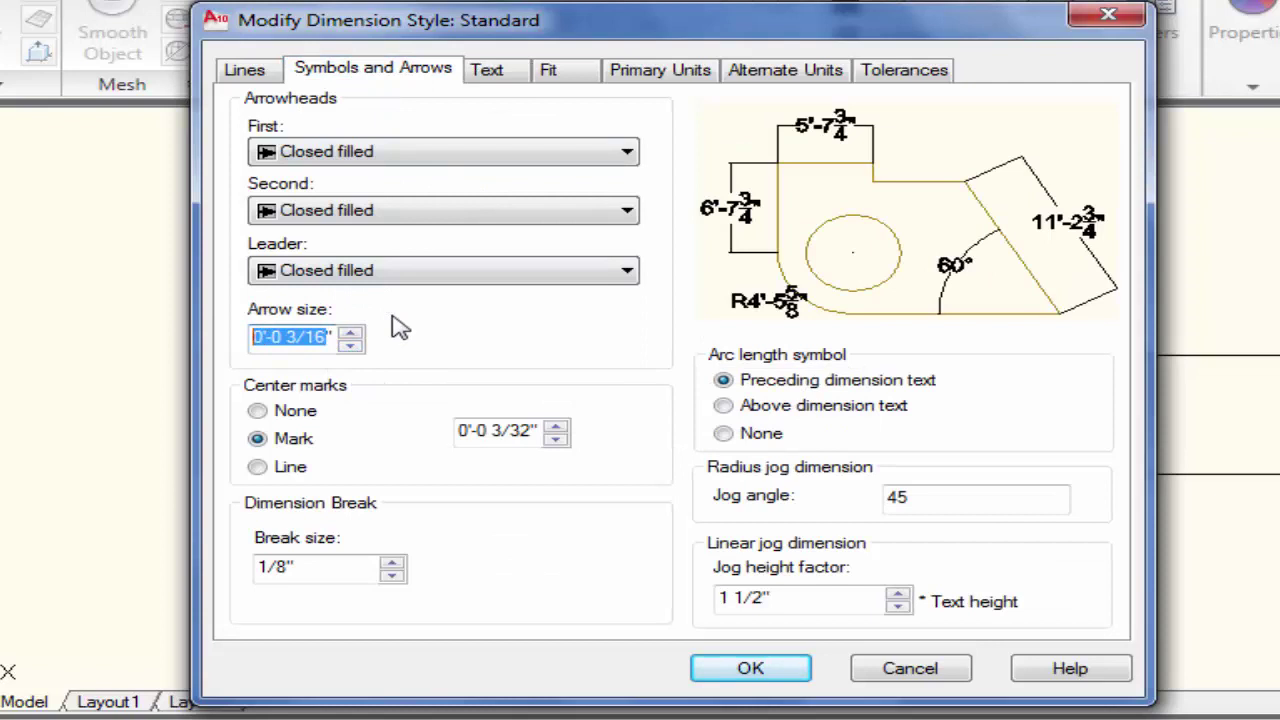
{"action": "type", "text": "1"}
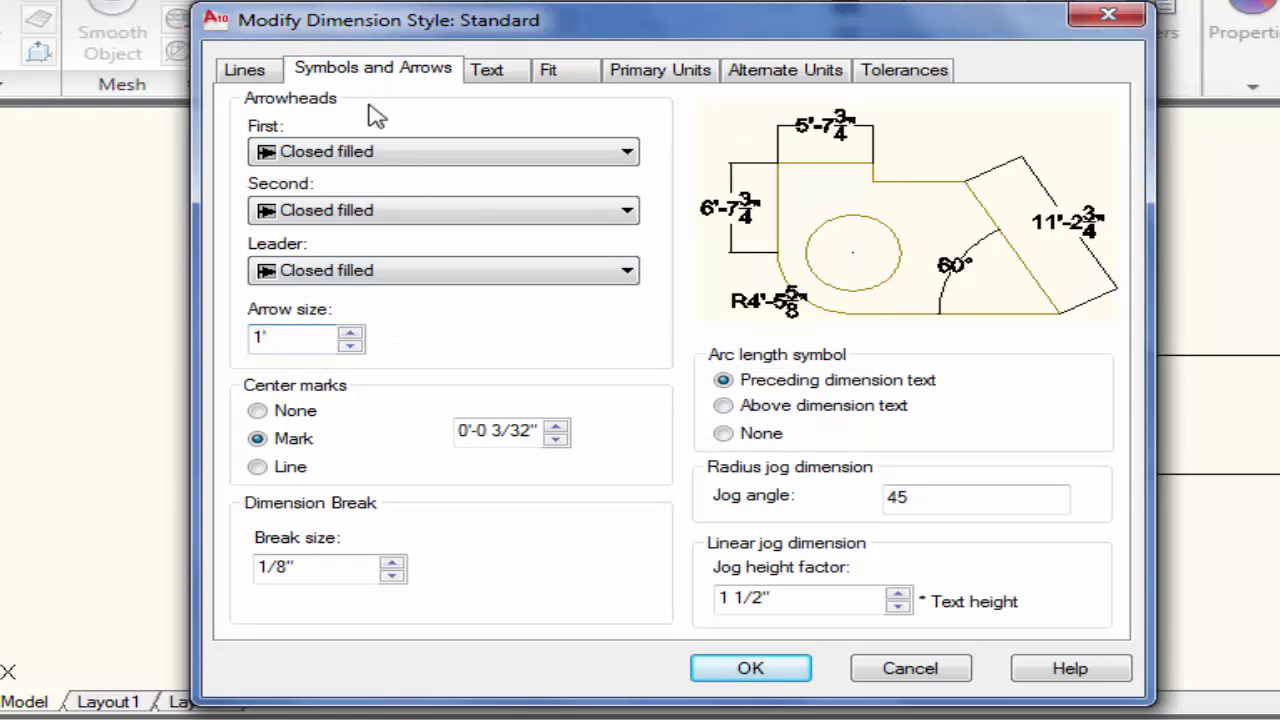
- Set dimension and extension line colour, linetypes and lineweights all to ByLayer
{"action": "left_click", "coordinate": [245, 70]}
{"action": "left_click", "coordinate": [580, 137]}
{"action": "left_click", "coordinate": [575, 152]}
{"action": "left_click", "coordinate": [580, 165]}
{"action": "left_click", "coordinate": [580, 189]}
{"action": "left_click", "coordinate": [580, 204]}
{"action": "left_click", "coordinate": [583, 228]}
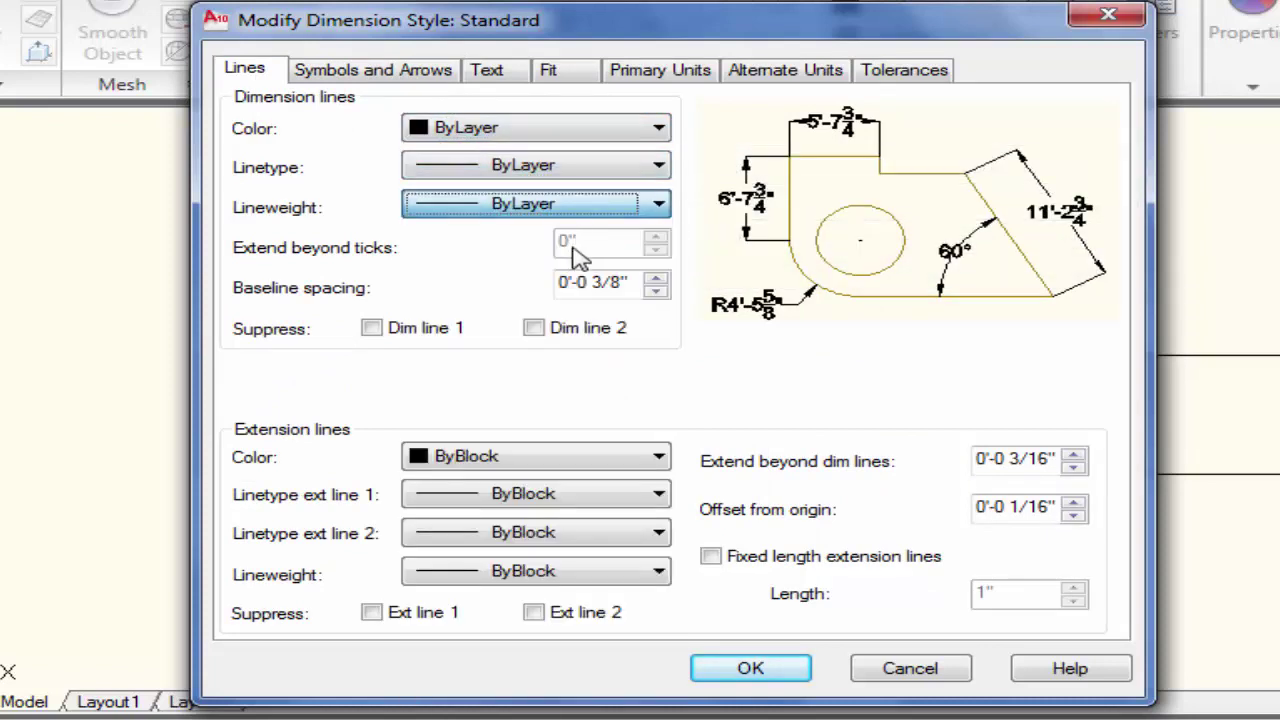
{"action": "left_click", "coordinate": [558, 457]}
{"action": "left_click", "coordinate": [551, 480]}
{"action": "left_click", "coordinate": [551, 497]}
{"action": "left_click", "coordinate": [457, 521]}
{"action": "left_click", "coordinate": [460, 533]}
{"action": "left_click", "coordinate": [460, 545]}
{"action": "left_click", "coordinate": [520, 571]}
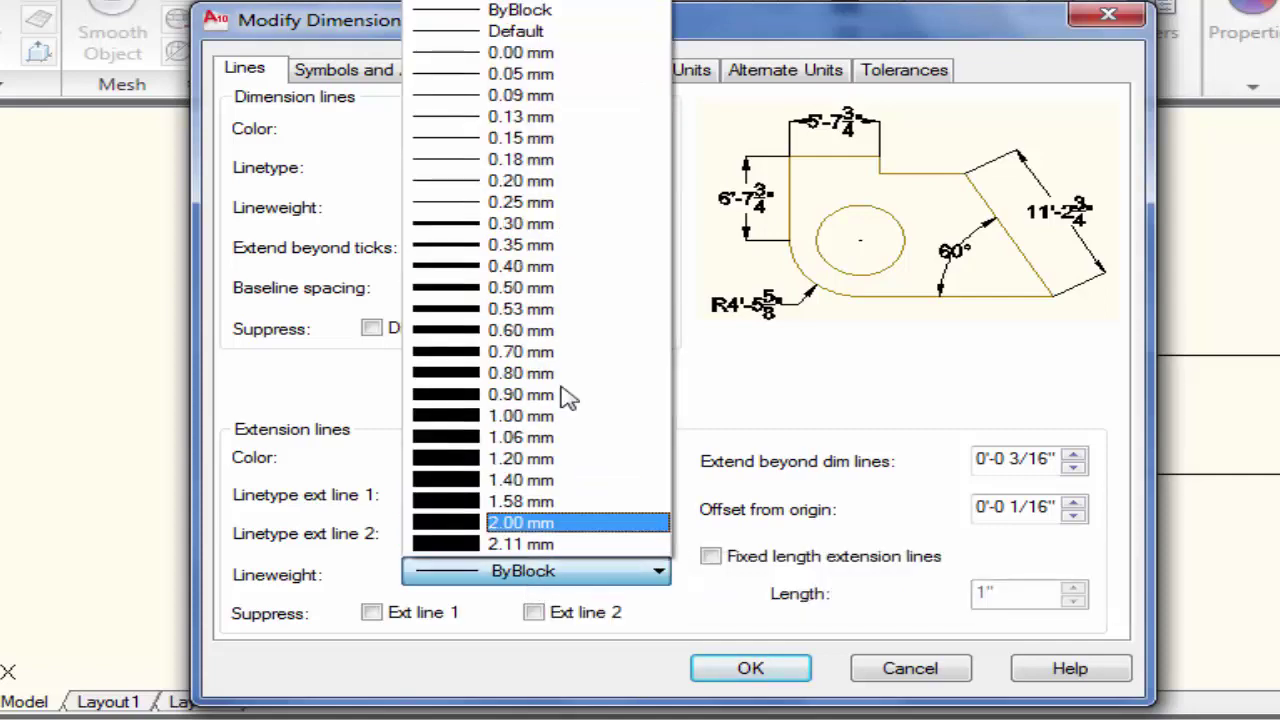
{"action": "left_click", "coordinate": [557, 8]}
- Save the Standard style changes and make Standard the current dimension style
{"action": "left_click", "coordinate": [612, 70]}
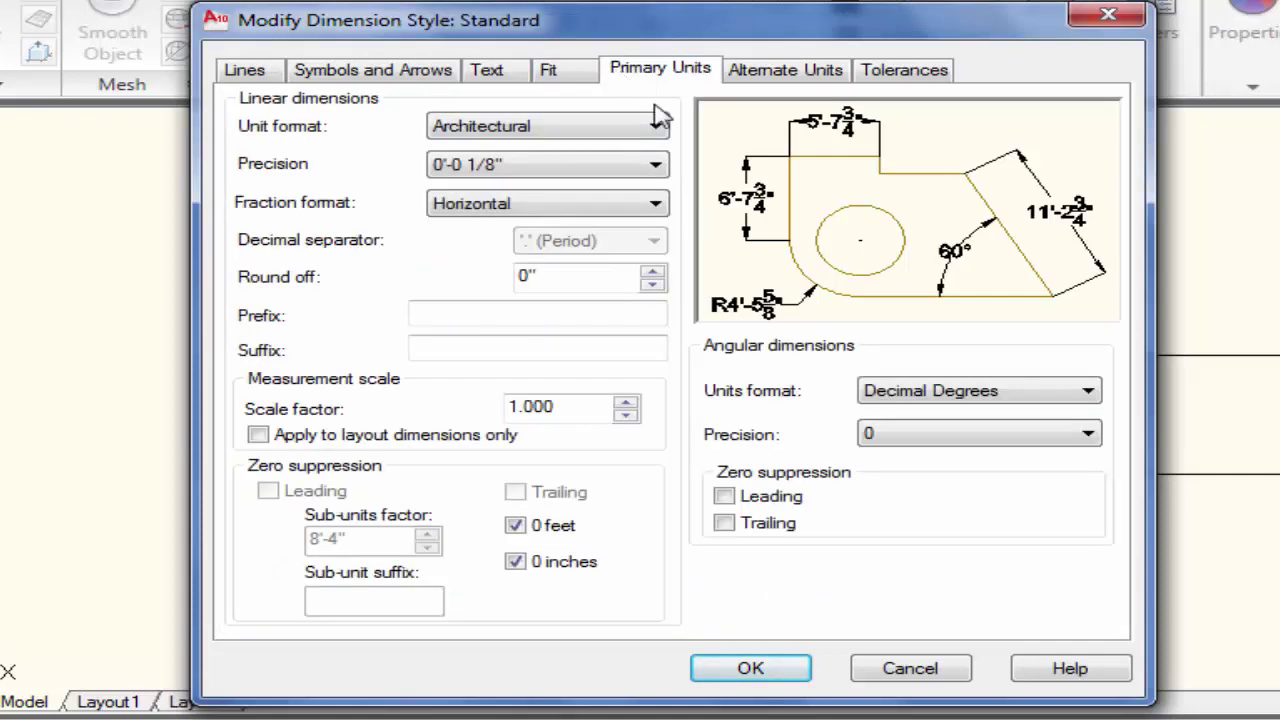
{"action": "left_click", "coordinate": [766, 677]}
{"action": "left_click", "coordinate": [1022, 220]}
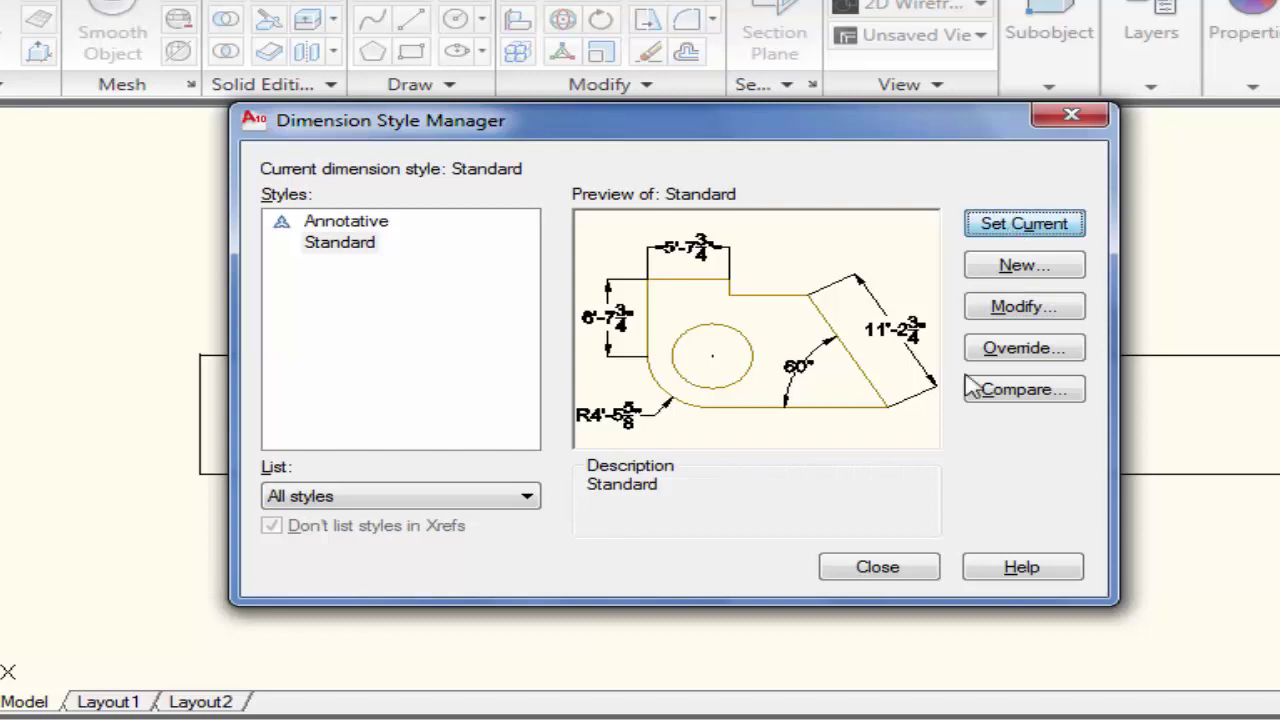
- Close the Dimension Style Manager and draw a 25-foot horizontal line
{"action": "left_click", "coordinate": [878, 567]}
{"action": "scroll", "coordinate": [938, 470], "scroll_direction": "down", "scroll_amount": 3}
{"action": "scroll", "coordinate": [980, 457], "scroll_direction": "up", "scroll_amount": 5}
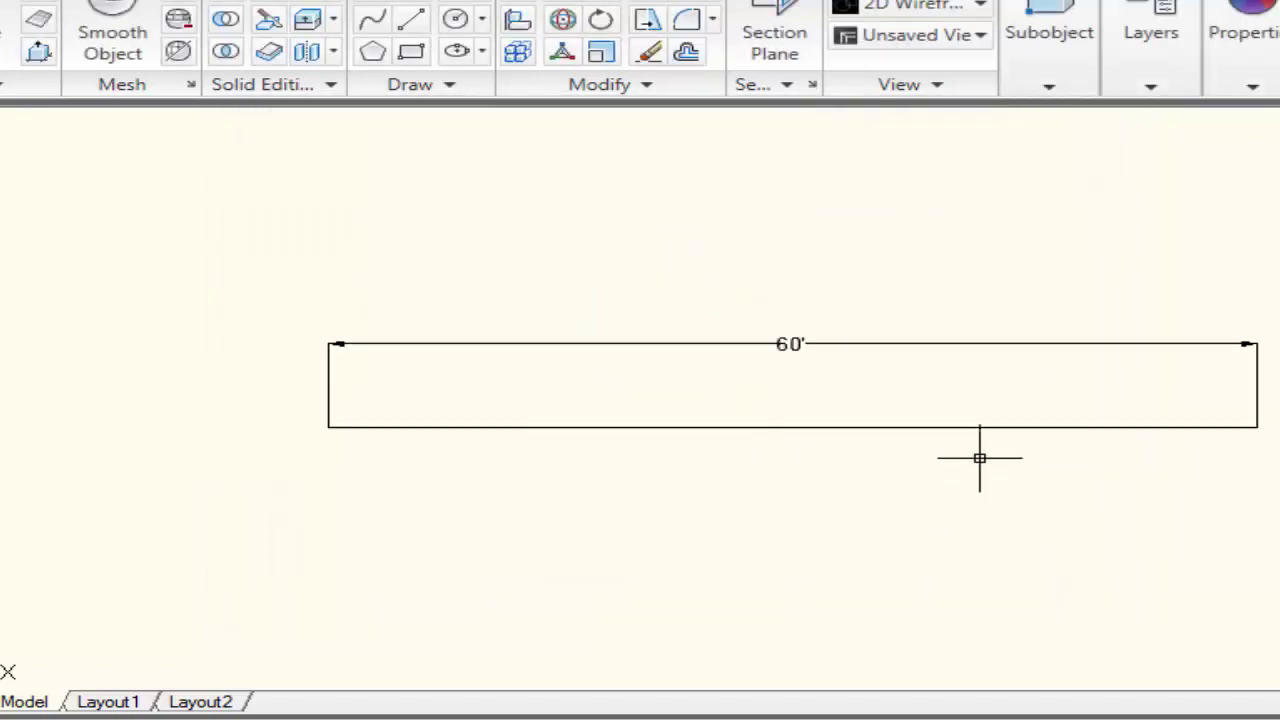
{"action": "scroll", "coordinate": [930, 275], "scroll_direction": "down", "scroll_amount": 5}
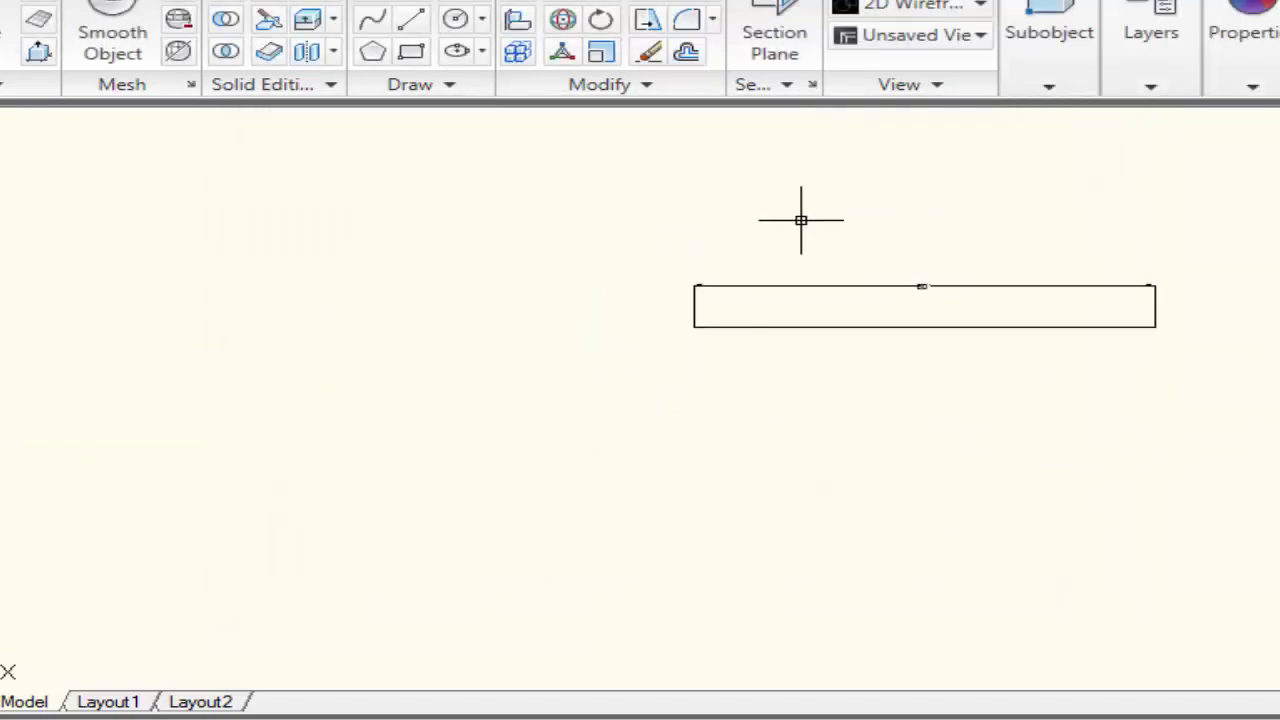
{"action": "type", "text": "l"}
{"action": "key", "text": "Return"}
{"action": "left_click", "coordinate": [271, 460]}
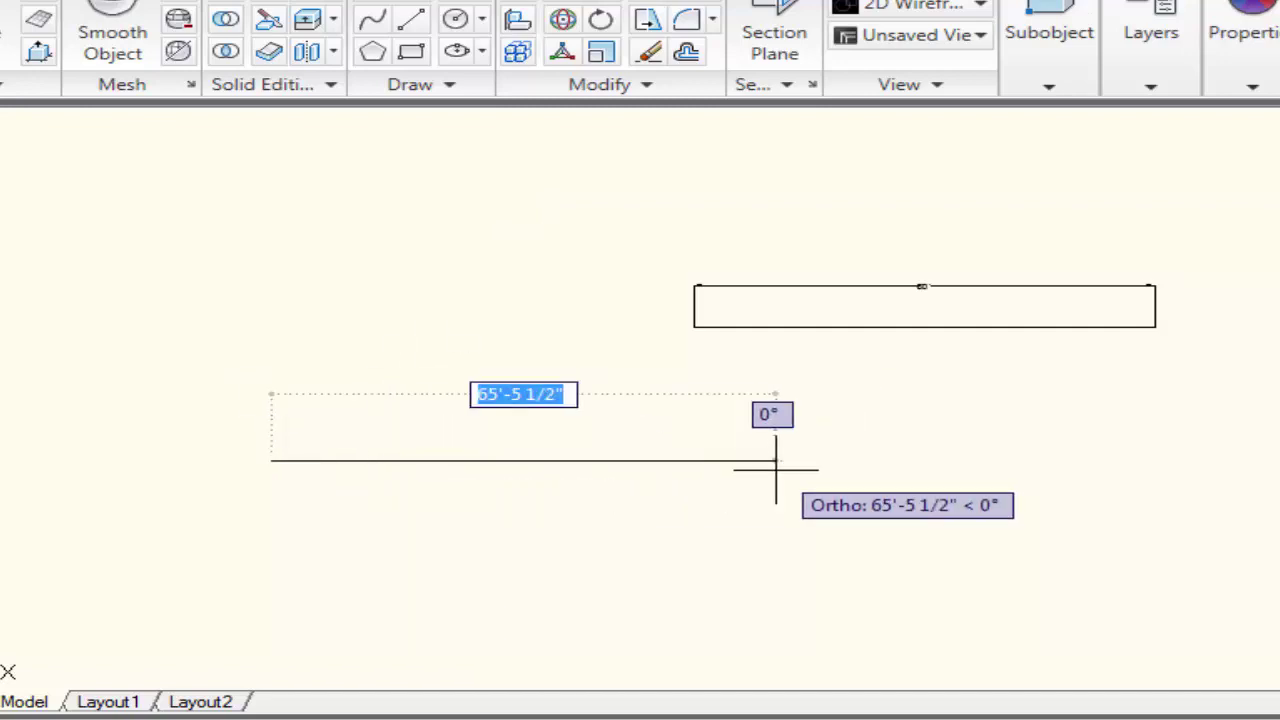
{"action": "type", "text": "25"}
{"action": "key", "text": "Return"}
{"action": "key", "text": "Return"}
- Add an aligned dimension reading 25' above the new line
{"action": "scroll", "coordinate": [394, 420], "scroll_direction": "up", "scroll_amount": 4}
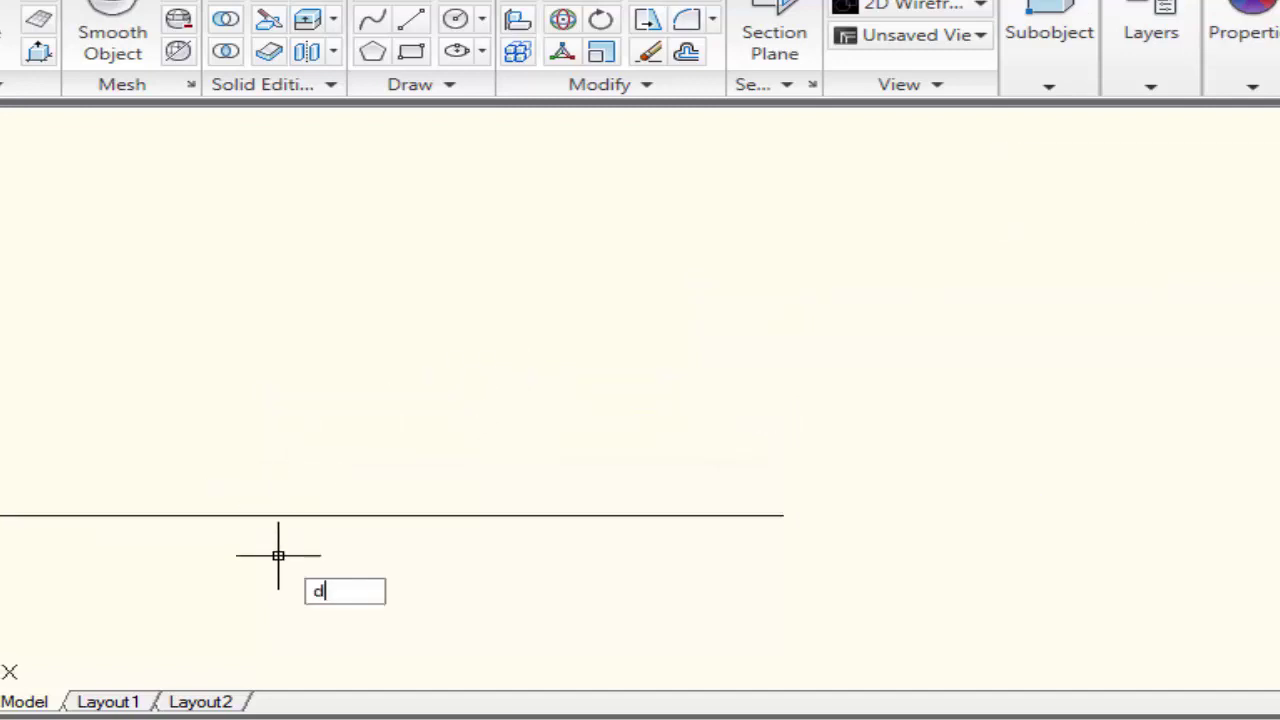
{"action": "type", "text": "dal"}
{"action": "key", "text": "Return"}
{"action": "key", "text": "Return"}
{"action": "left_click", "coordinate": [303, 516]}
{"action": "scroll", "coordinate": [308, 453], "scroll_direction": "up", "scroll_amount": 1}
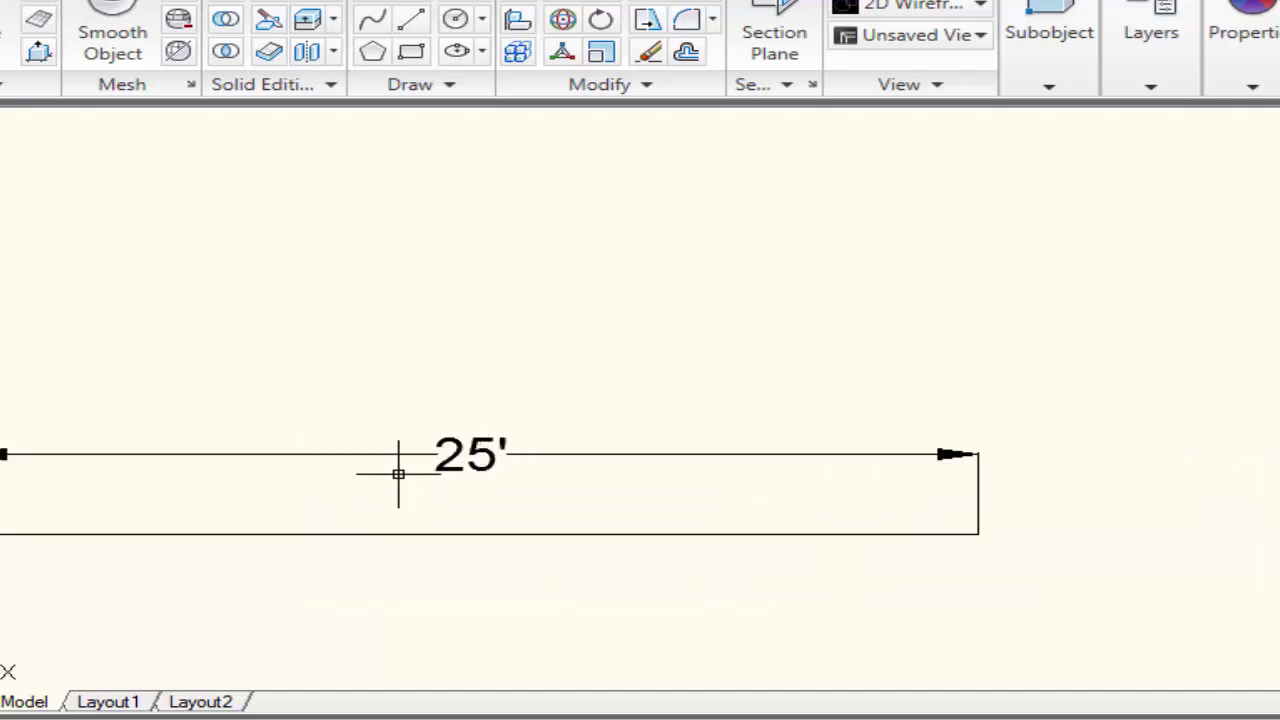
{"action": "scroll", "coordinate": [566, 443], "scroll_direction": "down", "scroll_amount": 3}
{"action": "left_click", "coordinate": [566, 443]}
{"action": "scroll", "coordinate": [474, 491], "scroll_direction": "up", "scroll_amount": 2}
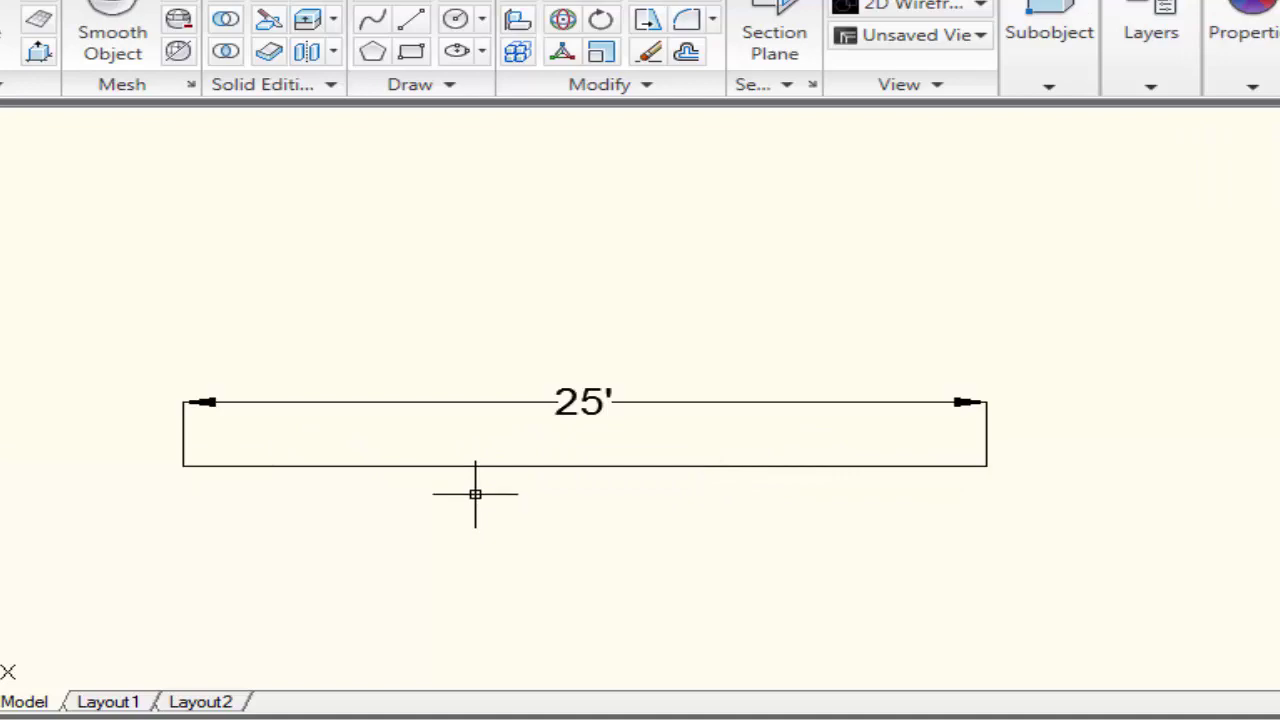